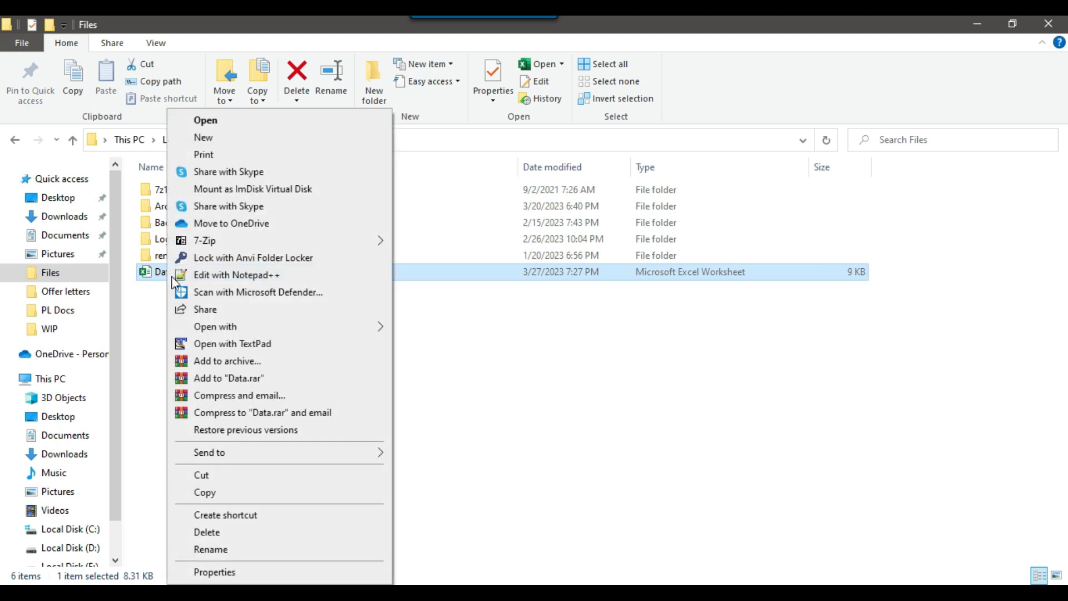
# Open Data.xlsx and examine the Id, Name and Value columns, comparing the kinds of entries in C2:C4 and C5:C6
pyautogui.click(222, 119)
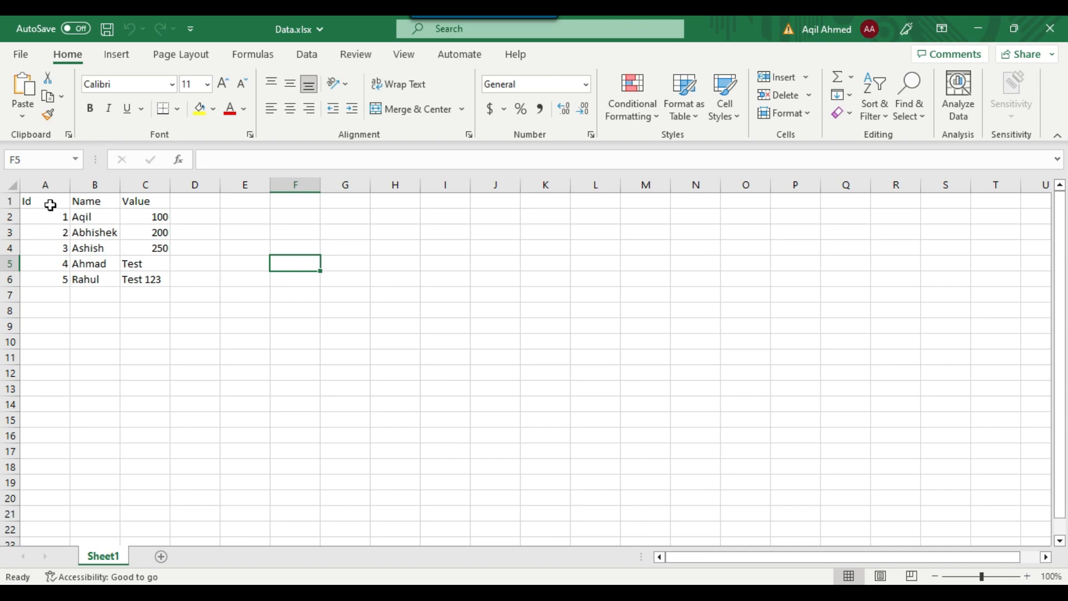
pyautogui.moveTo(45, 218); pyautogui.dragTo(50, 276)
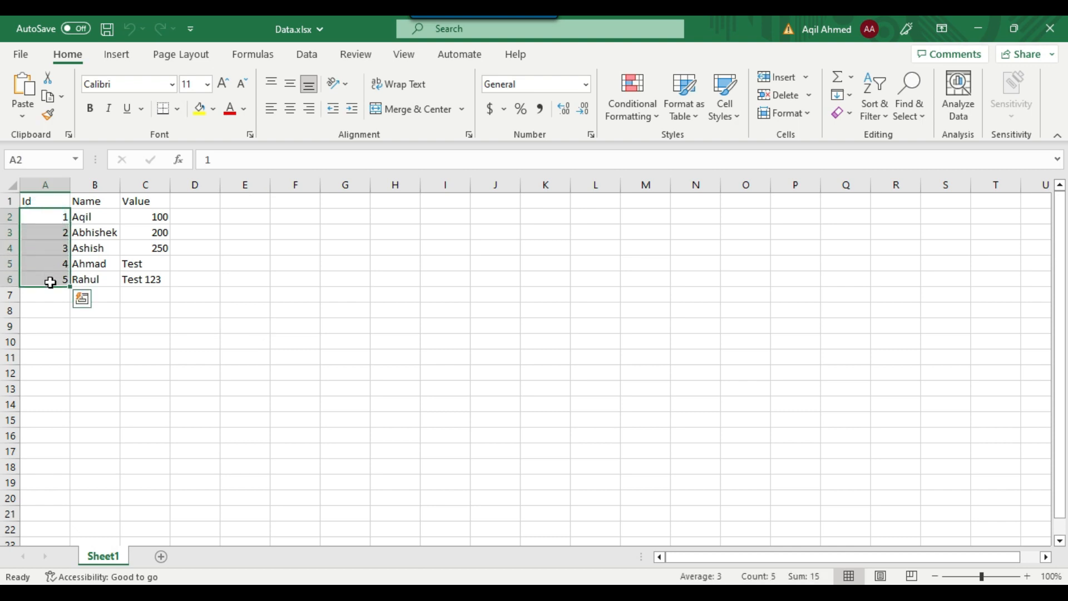
pyautogui.moveTo(108, 220); pyautogui.dragTo(103, 277)
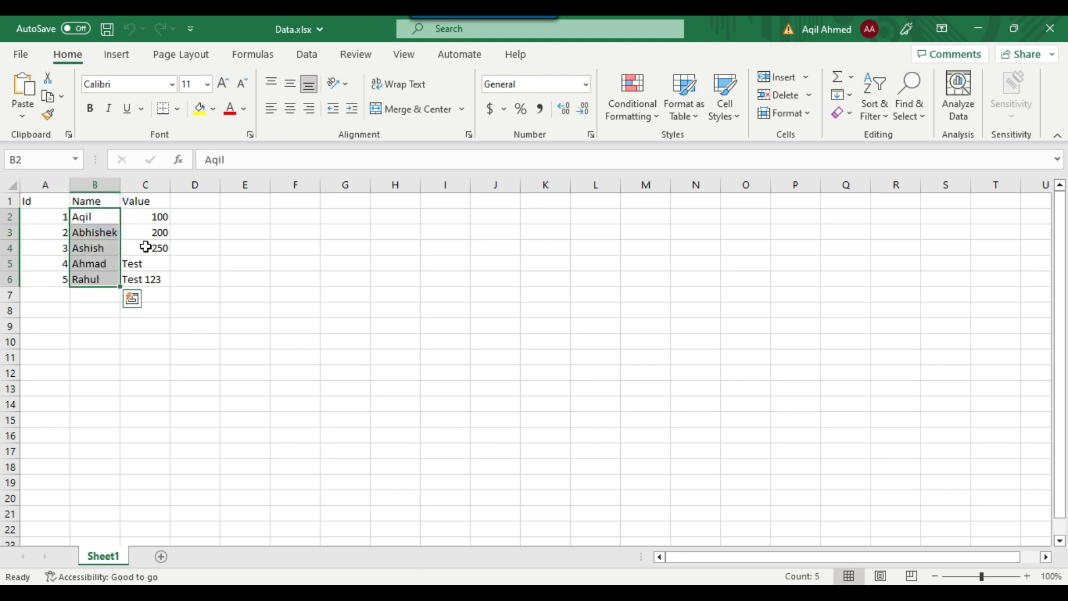
pyautogui.click(150, 217)
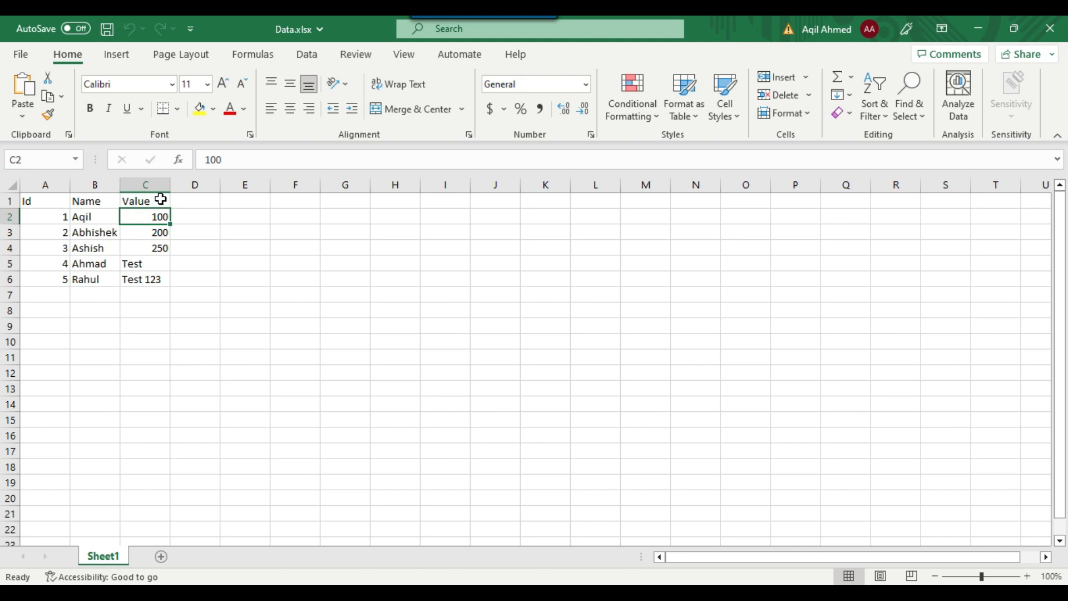
pyautogui.click(162, 313)
pyautogui.click(144, 216)
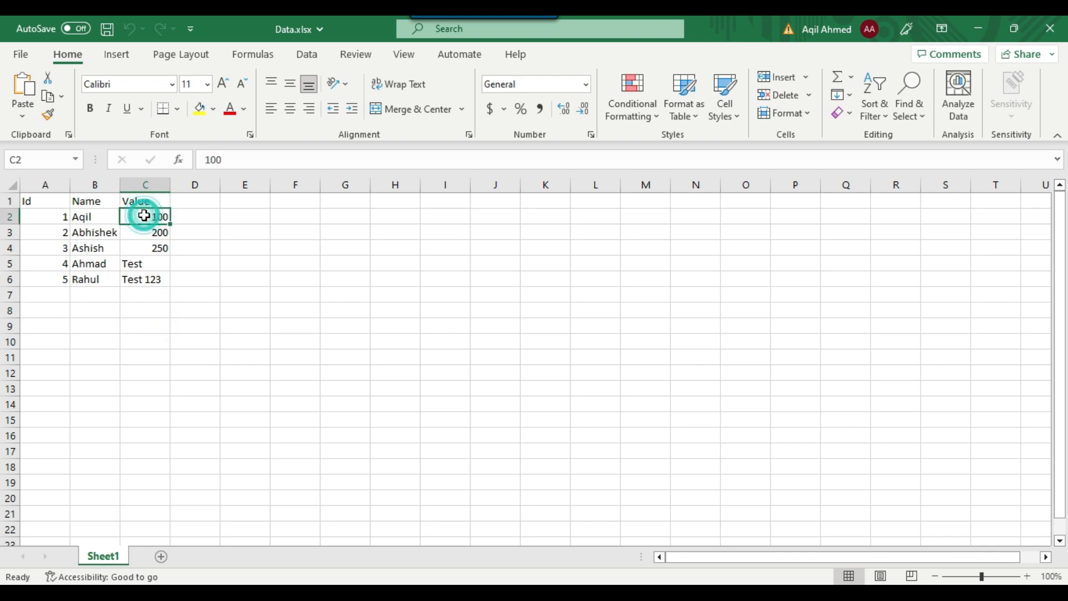
pyautogui.moveTo(143, 216); pyautogui.dragTo(146, 245)
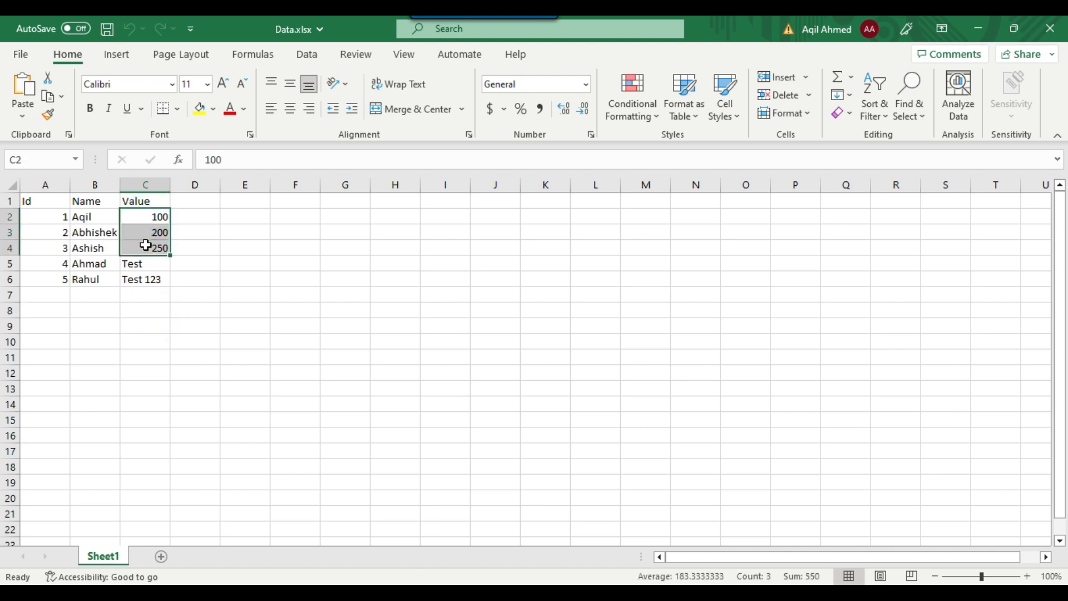
pyautogui.click(149, 266)
pyautogui.click(141, 294)
pyautogui.click(143, 263)
pyautogui.click(147, 279)
pyautogui.click(146, 303)
pyautogui.click(226, 217)
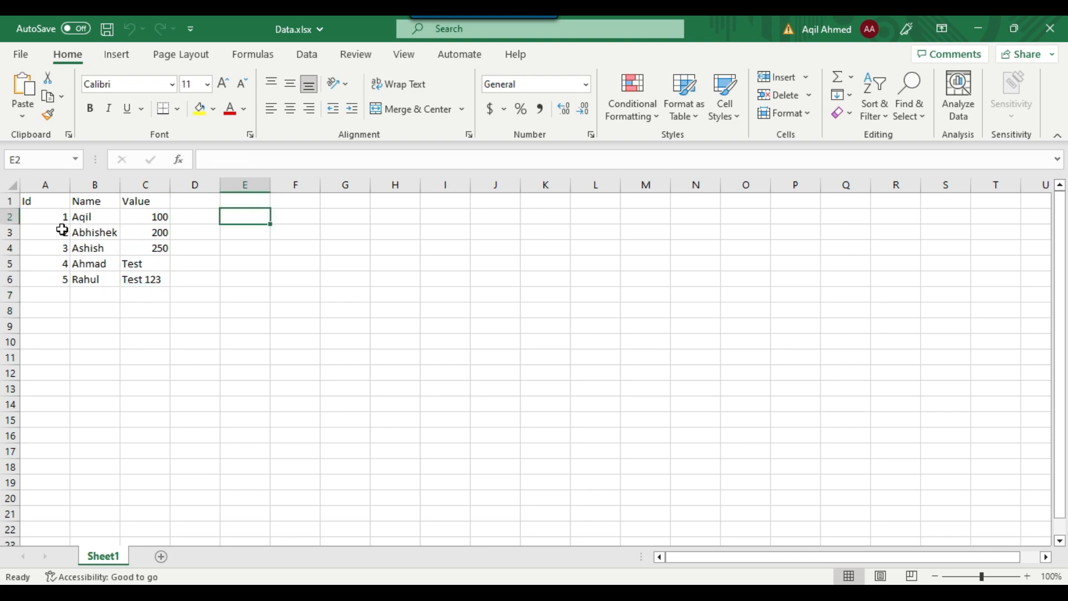
# Review the Id and Name entries against the numeric and text entries in the Value column, and close the workbook
pyautogui.moveTo(52, 216); pyautogui.dragTo(52, 245)
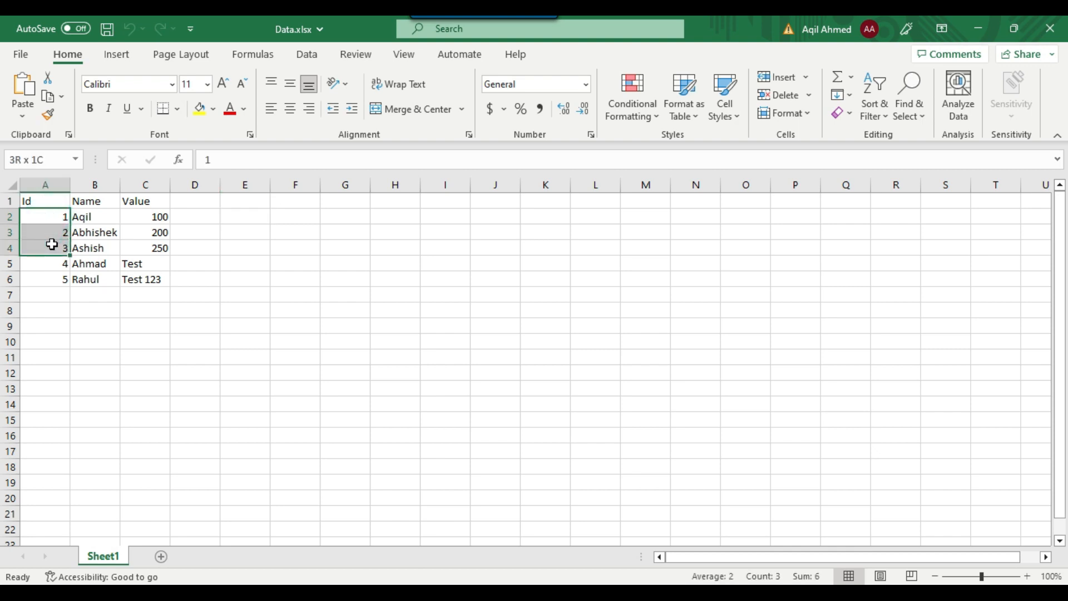
pyautogui.click(98, 223)
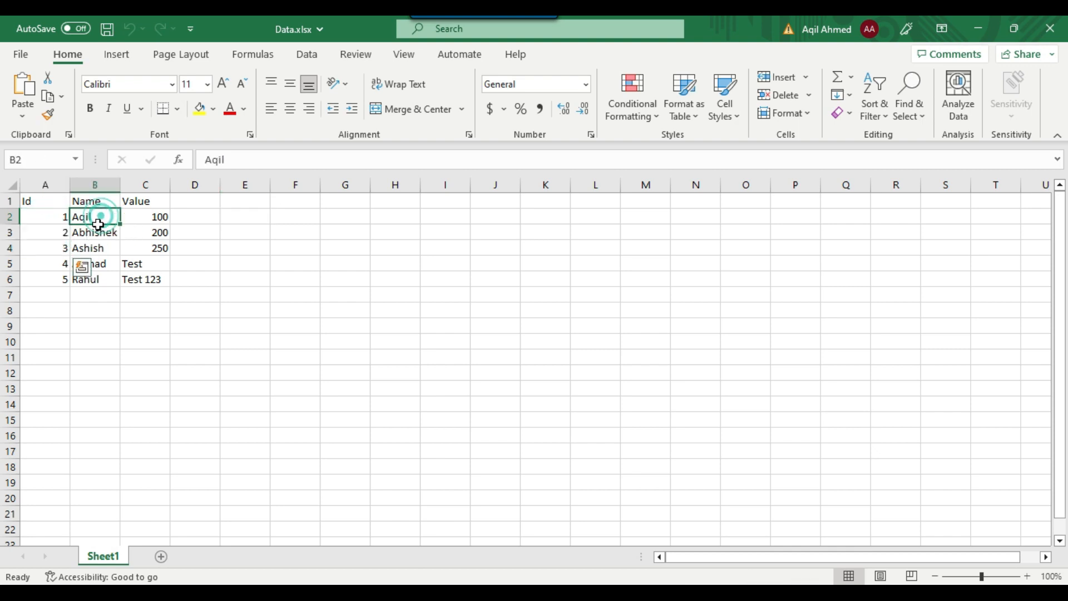
pyautogui.moveTo(98, 224); pyautogui.dragTo(93, 245)
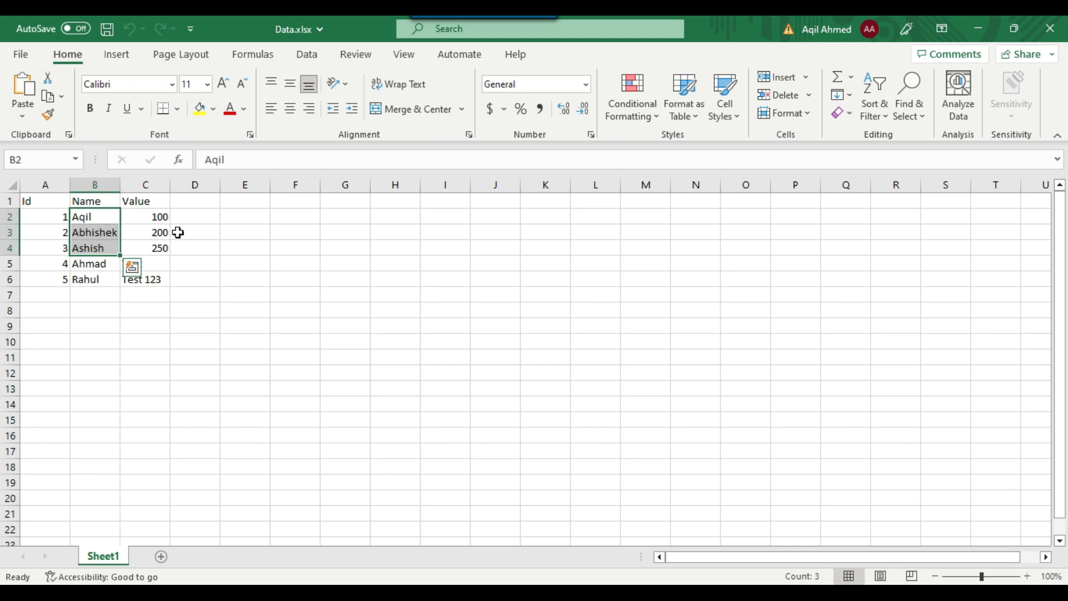
pyautogui.moveTo(52, 219); pyautogui.dragTo(47, 265)
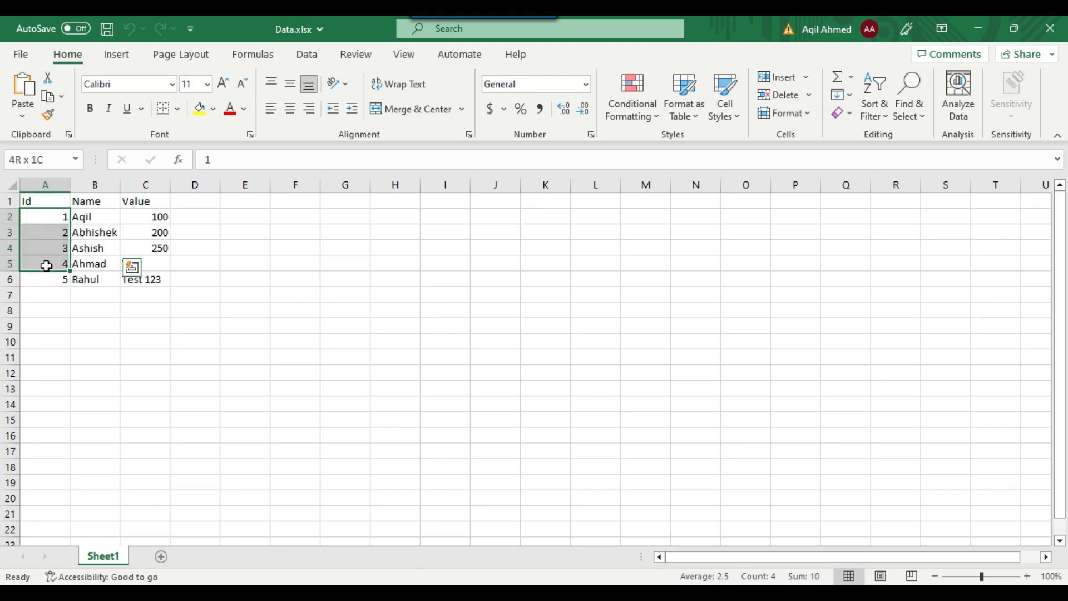
pyautogui.moveTo(46, 266); pyautogui.dragTo(47, 264)
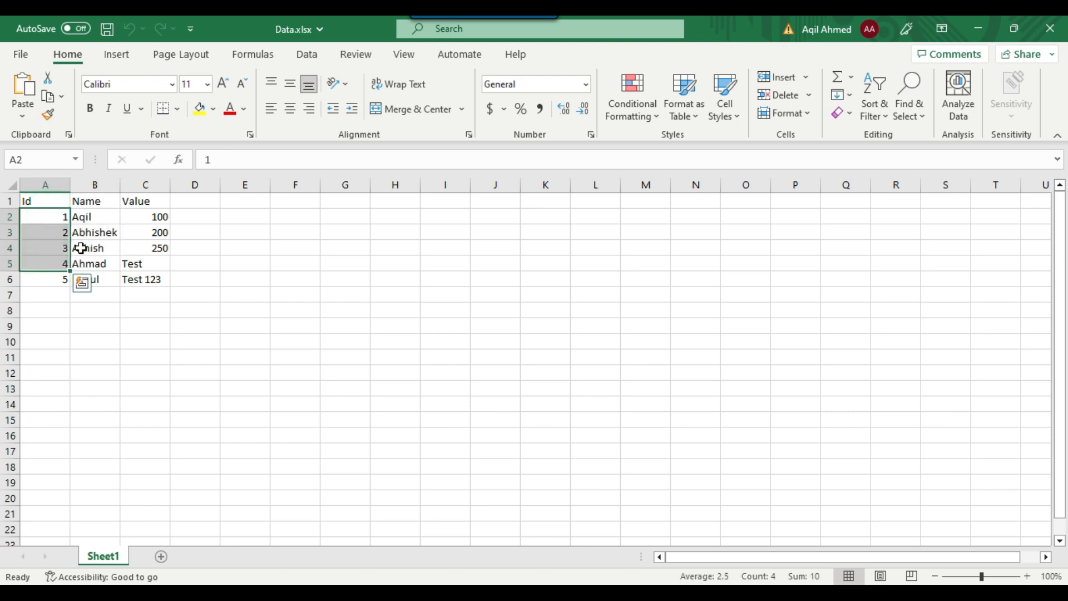
pyautogui.moveTo(107, 214); pyautogui.dragTo(105, 281)
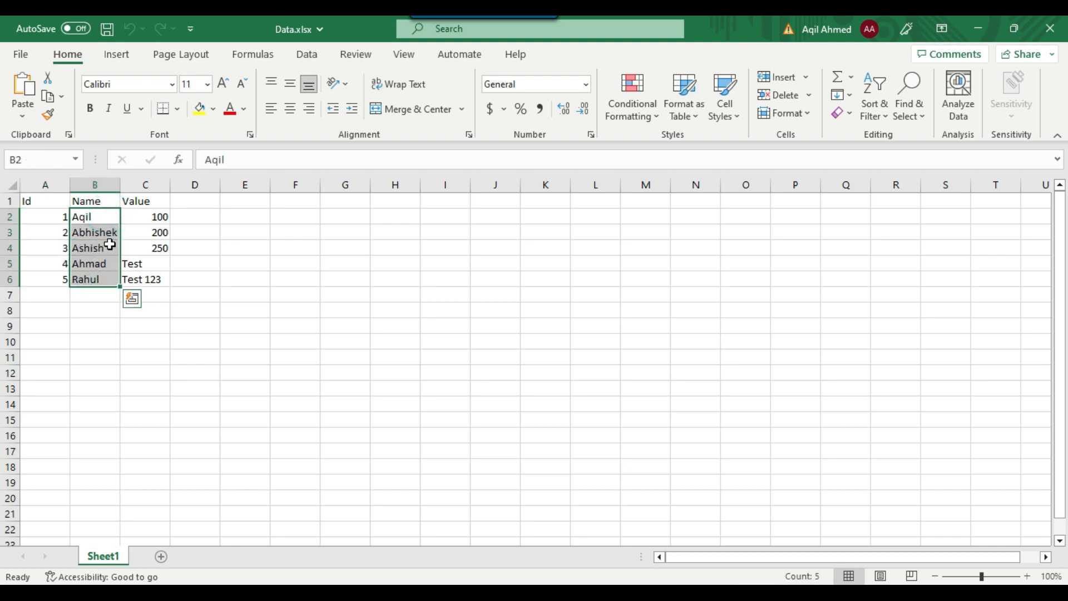
pyautogui.moveTo(157, 216); pyautogui.dragTo(158, 245)
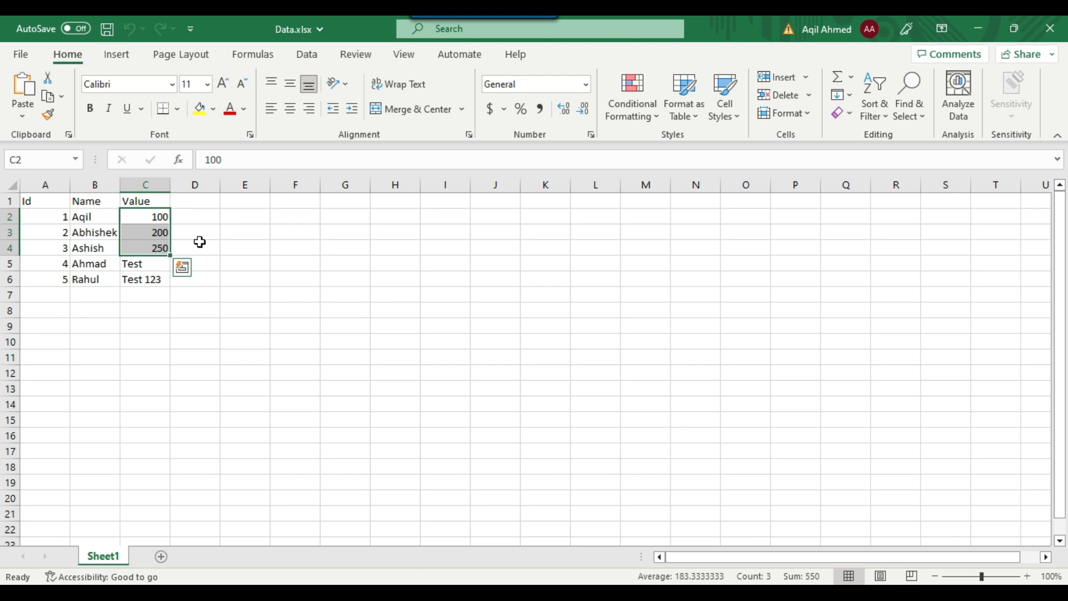
pyautogui.click(199, 244)
pyautogui.moveTo(150, 216); pyautogui.dragTo(150, 245)
pyautogui.moveTo(149, 259); pyautogui.dragTo(149, 280)
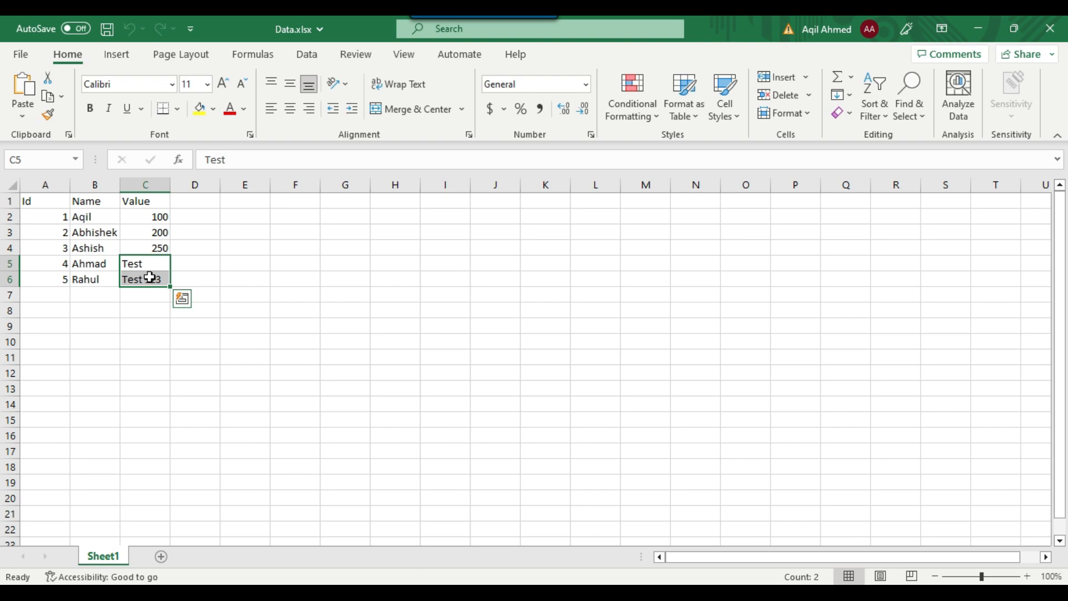
pyautogui.click(229, 243)
pyautogui.moveTo(149, 215); pyautogui.dragTo(151, 249)
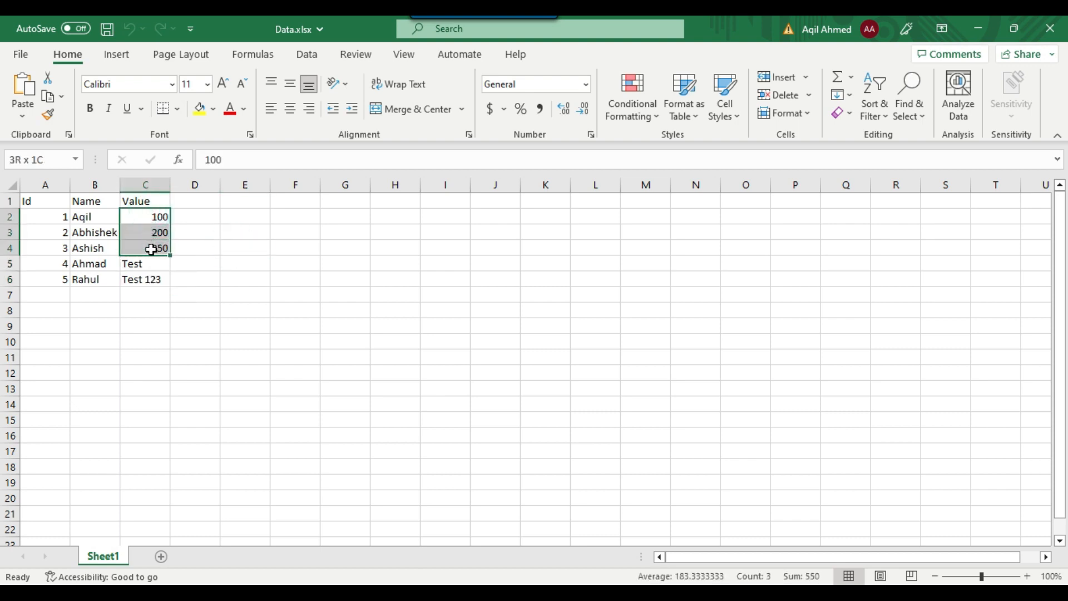
pyautogui.moveTo(145, 310); pyautogui.dragTo(149, 268)
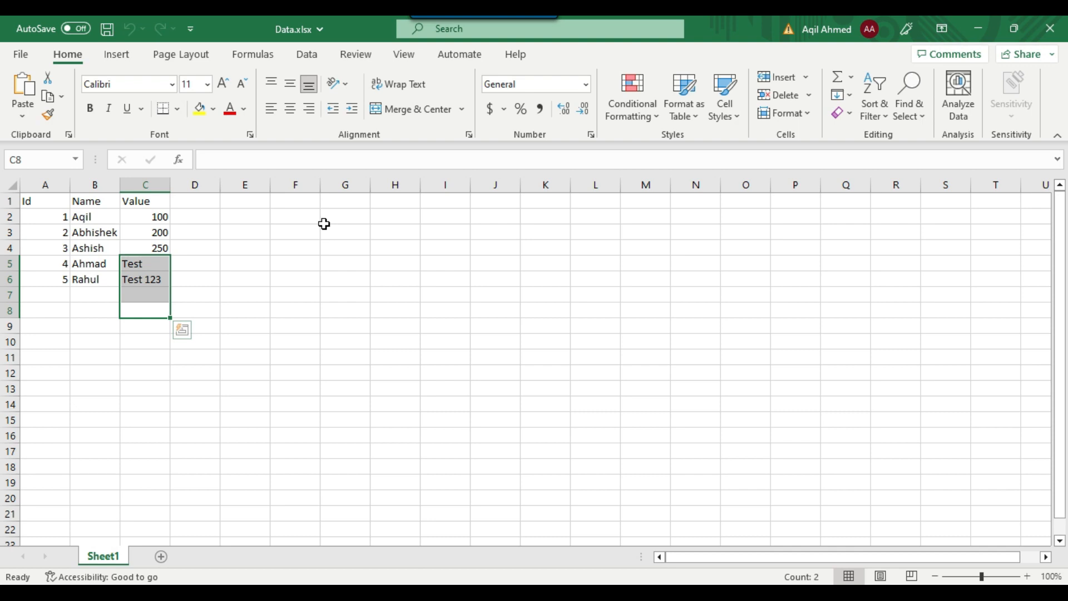
pyautogui.click(1063, 23)
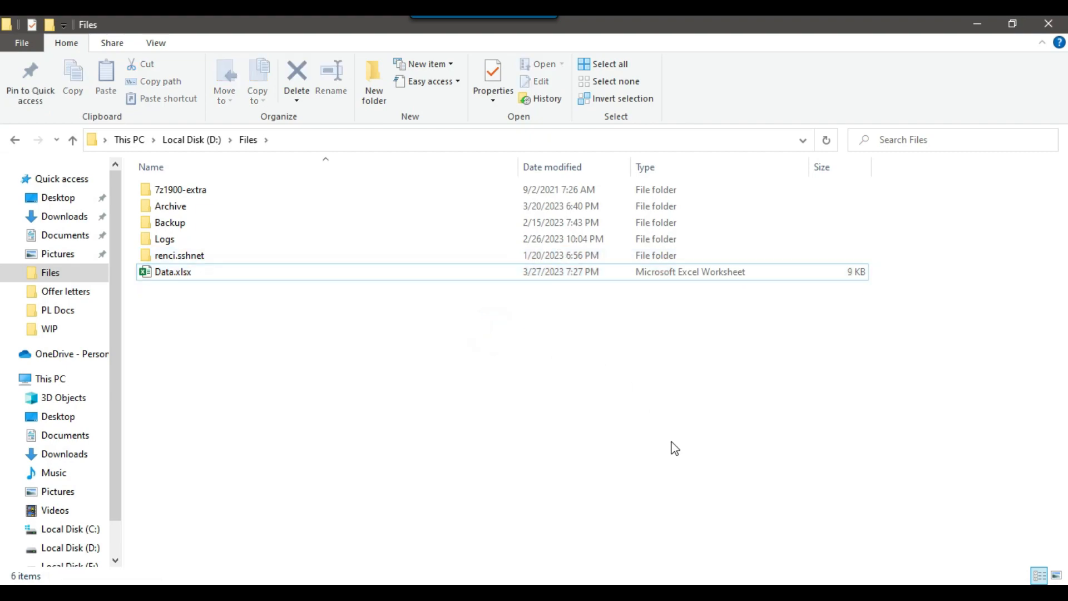
# Switch to the SSIS project in Visual Studio and add a Data Flow Task to the package's control flow
pyautogui.click(688, 591)
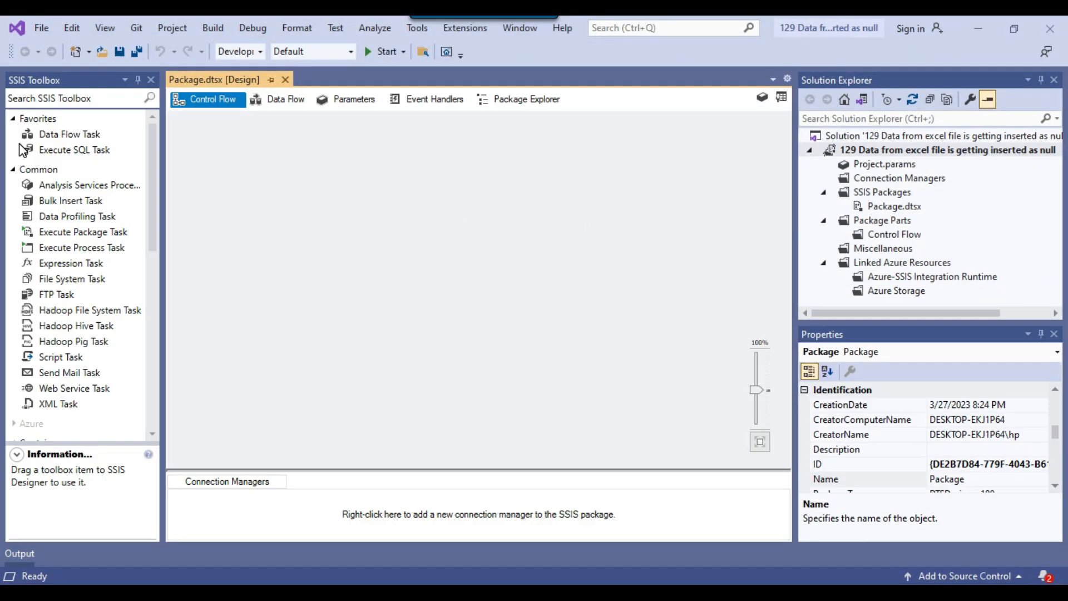
pyautogui.click(66, 140)
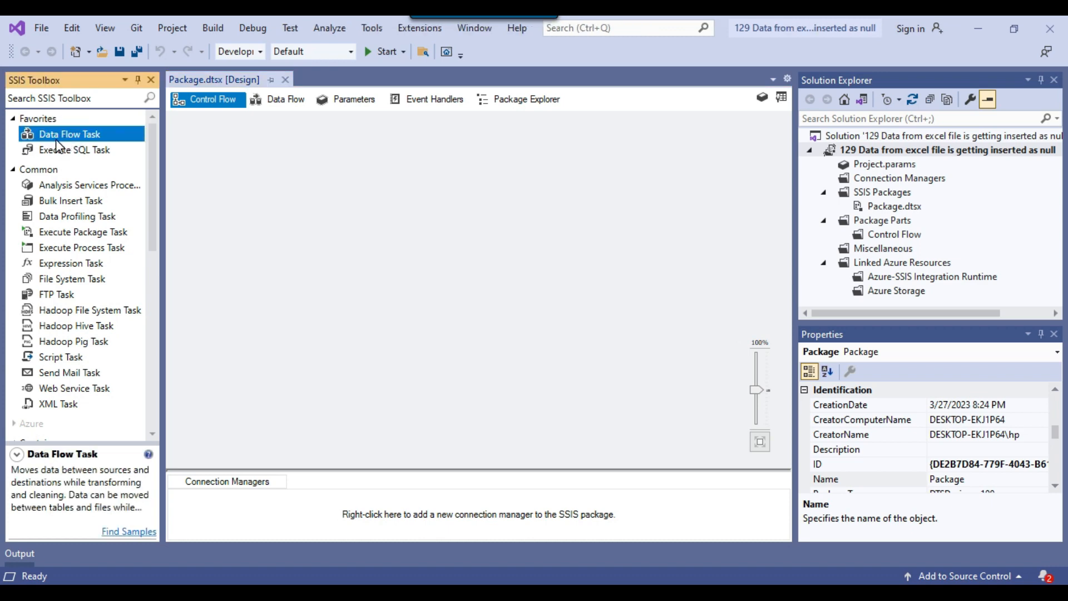
pyautogui.moveTo(52, 140); pyautogui.dragTo(377, 162)
# Open the Data Flow Task and place an Excel Source on its design surface
pyautogui.doubleClick(395, 189)
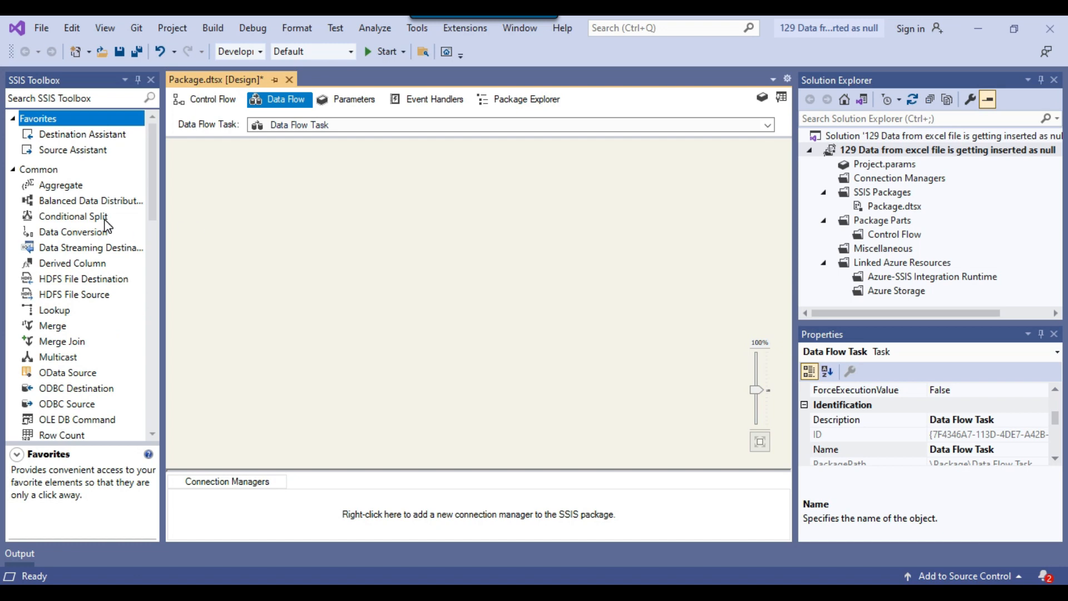
pyautogui.scroll(-13, 108, 227)
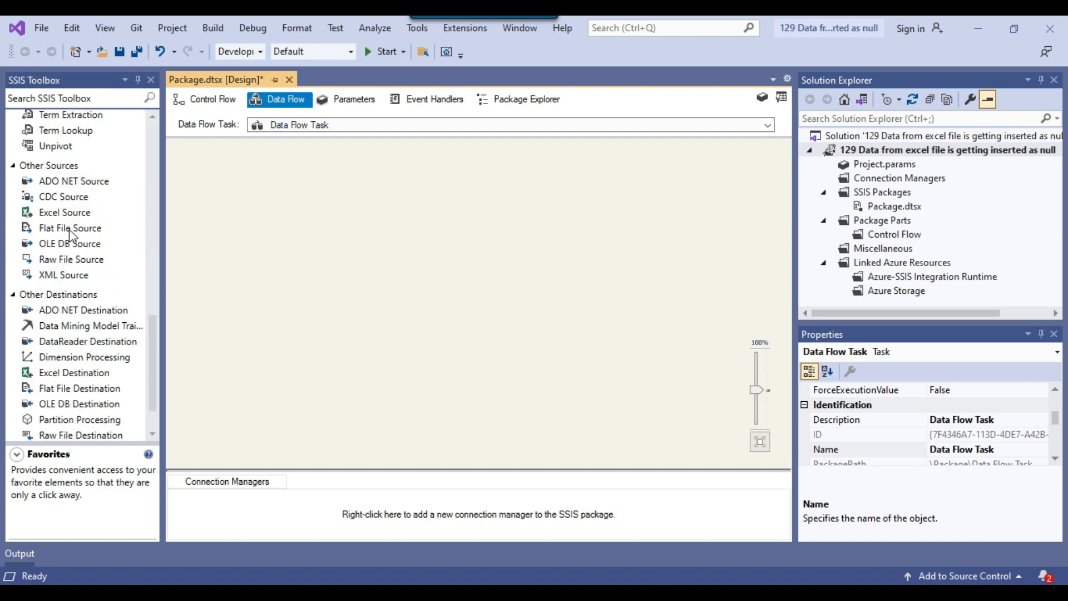
pyautogui.click(51, 214)
pyautogui.moveTo(44, 217); pyautogui.dragTo(372, 172)
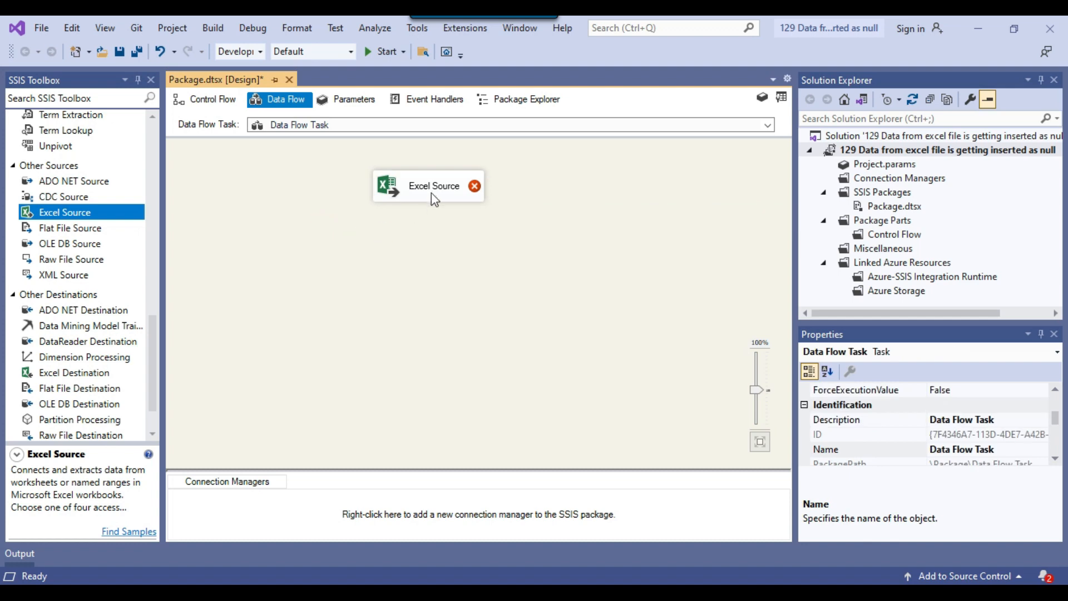
# Give the Excel Source a new connection manager for D:\Files\Data.xlsx and select Sheet1$ as its Excel sheet
pyautogui.rightClick(432, 192)
pyautogui.click(466, 202)
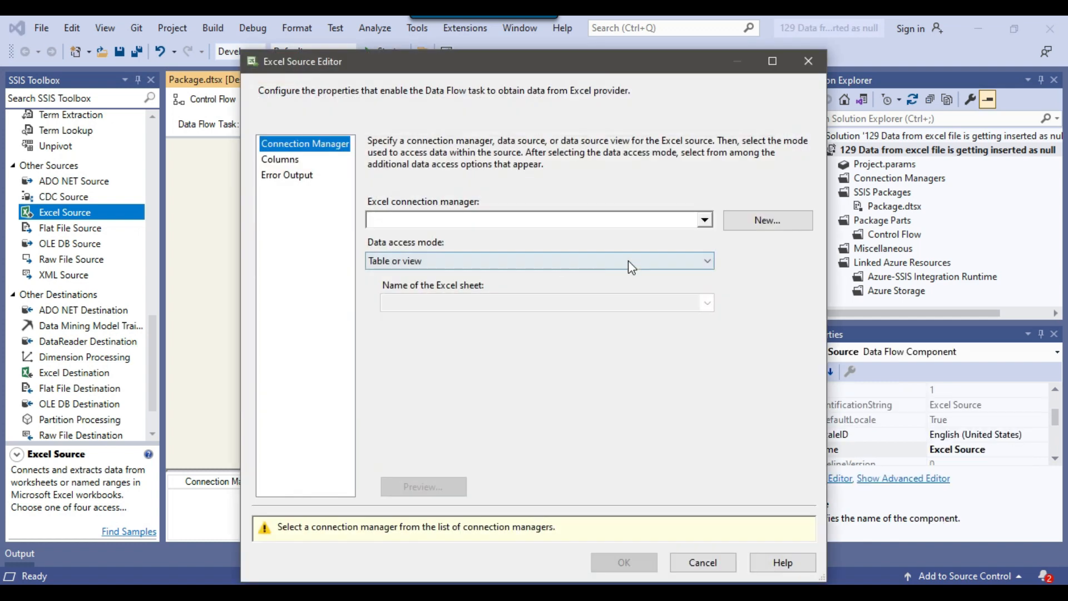
pyautogui.click(770, 224)
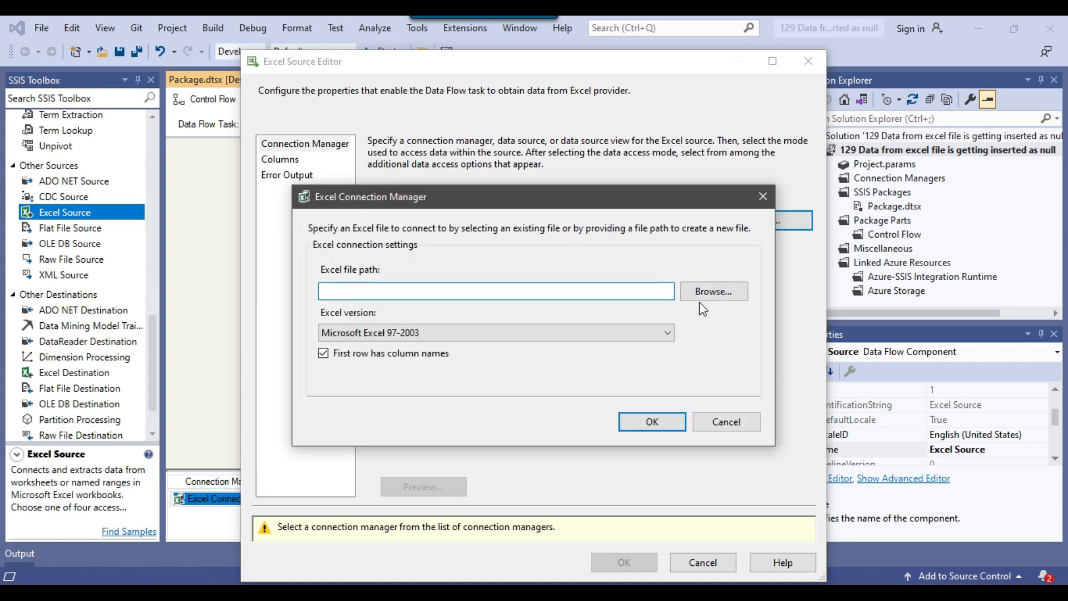
pyautogui.click(714, 291)
pyautogui.click(382, 298)
pyautogui.click(934, 558)
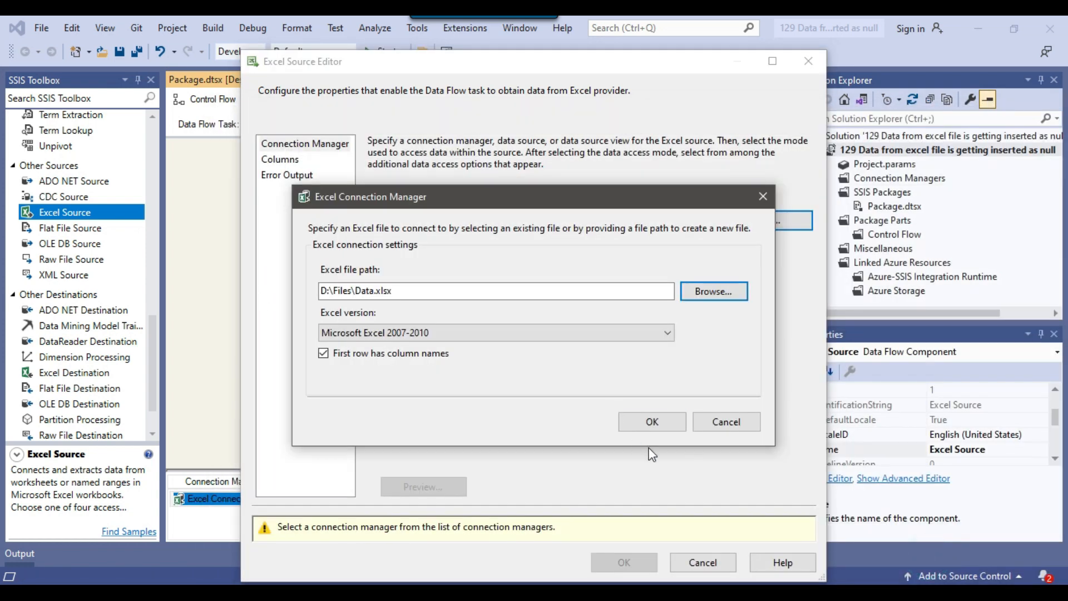
pyautogui.click(648, 422)
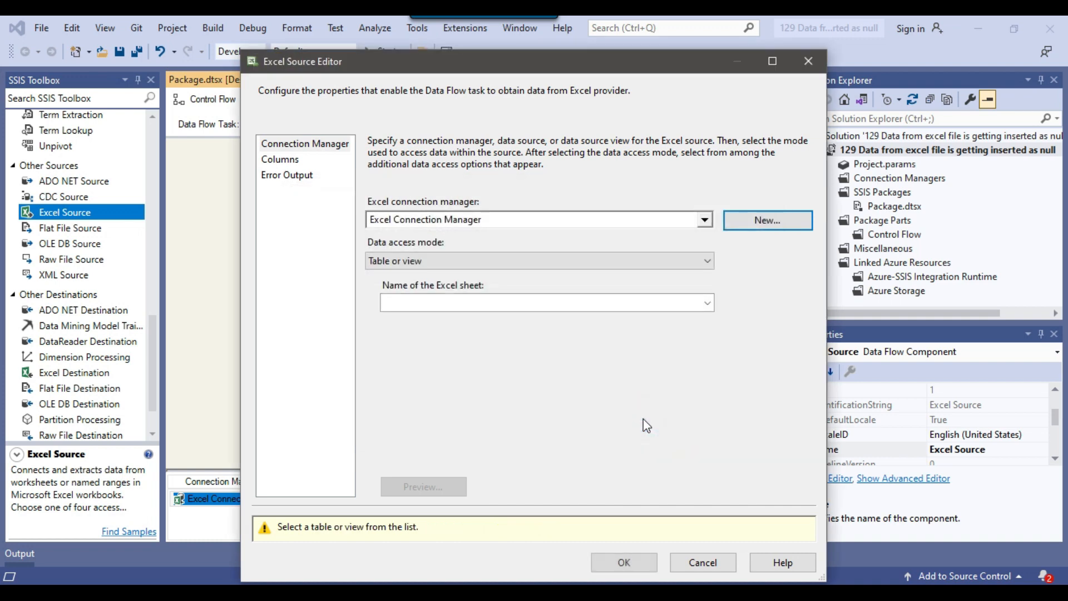
pyautogui.click(707, 303)
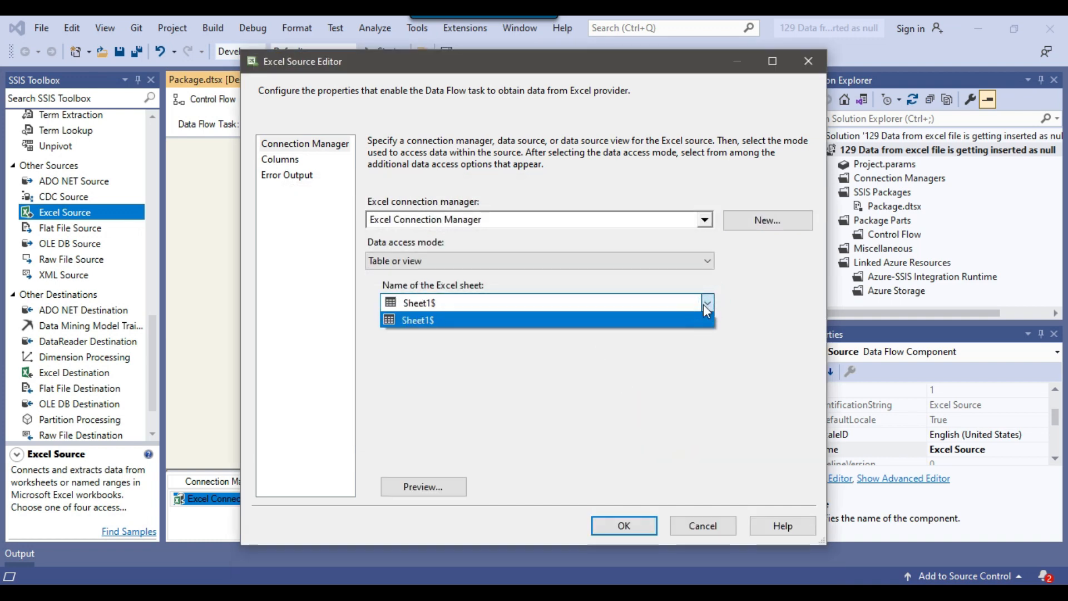
pyautogui.click(434, 322)
# Preview the sheet data, inspecting the Value entries for Ids 4 and 5, and accept the Excel Source with all its columns
pyautogui.click(421, 487)
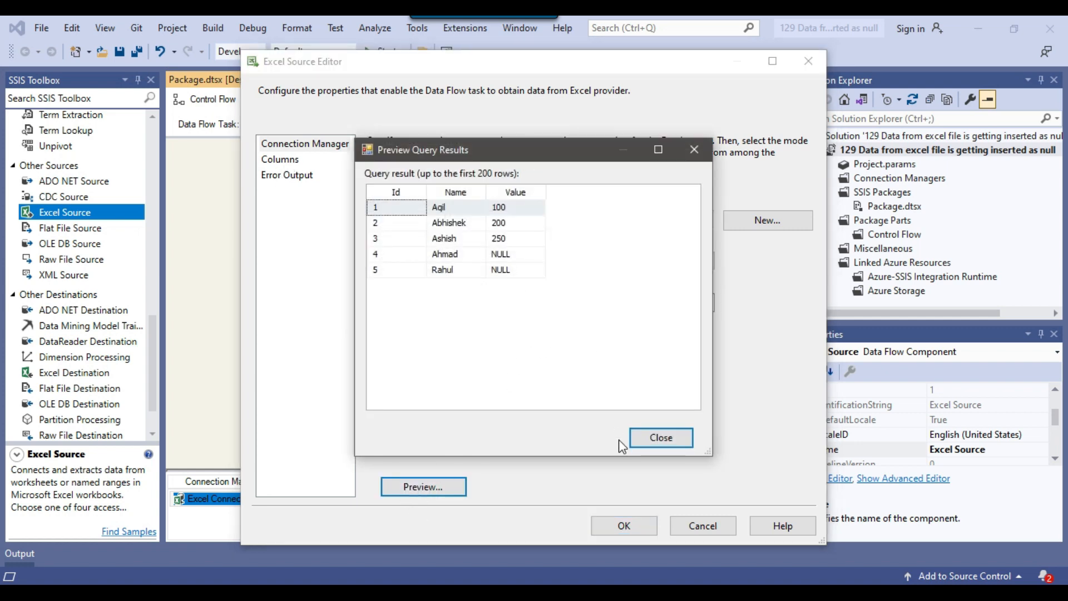
pyautogui.click(516, 256)
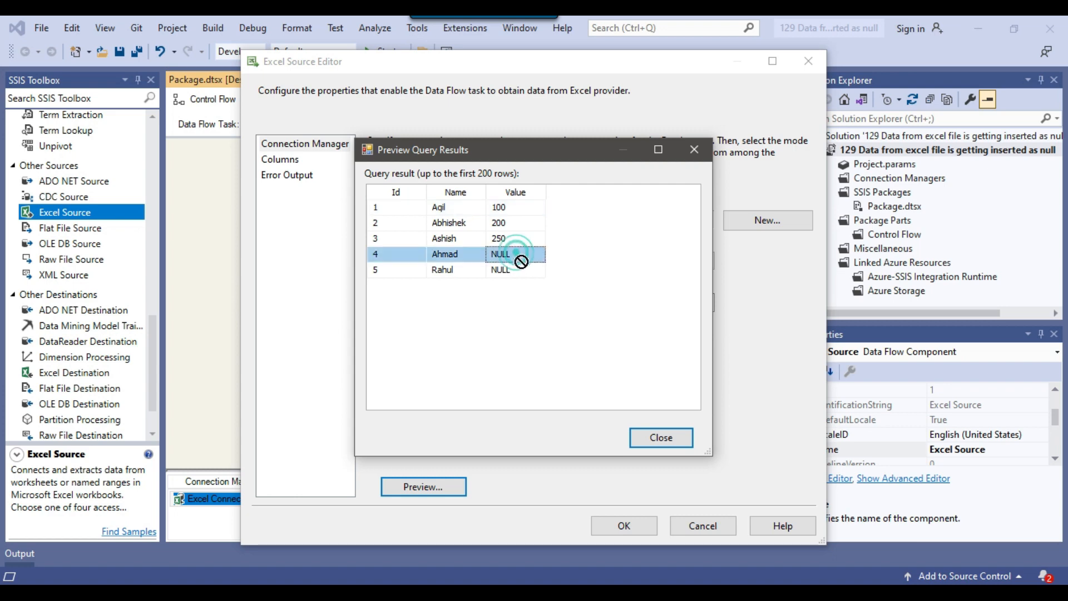
pyautogui.click(518, 270)
pyautogui.click(516, 256)
pyautogui.click(512, 273)
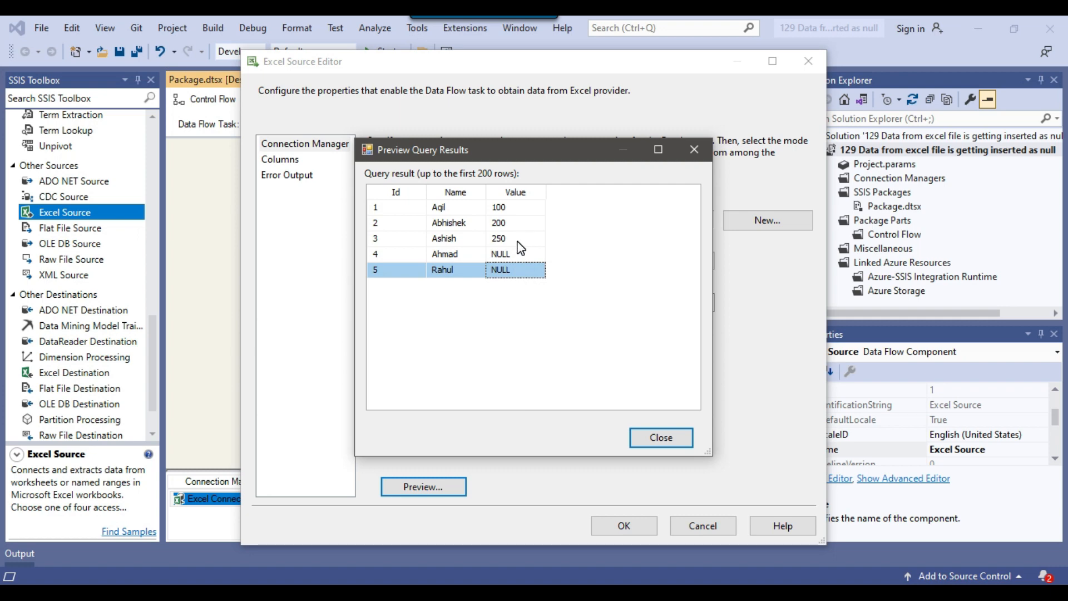
pyautogui.click(664, 437)
pyautogui.click(280, 161)
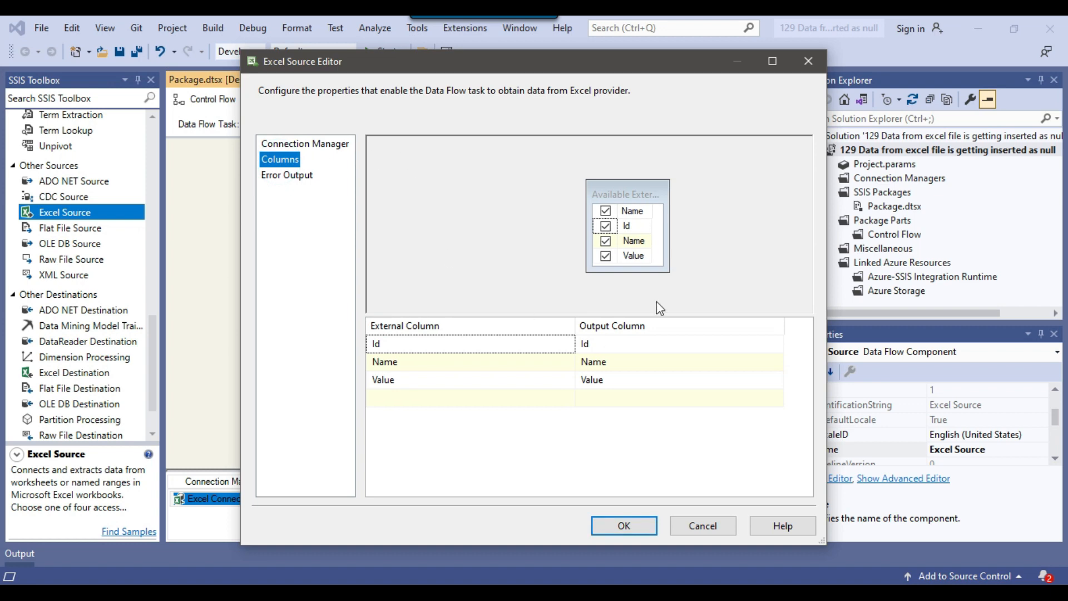
pyautogui.click(621, 526)
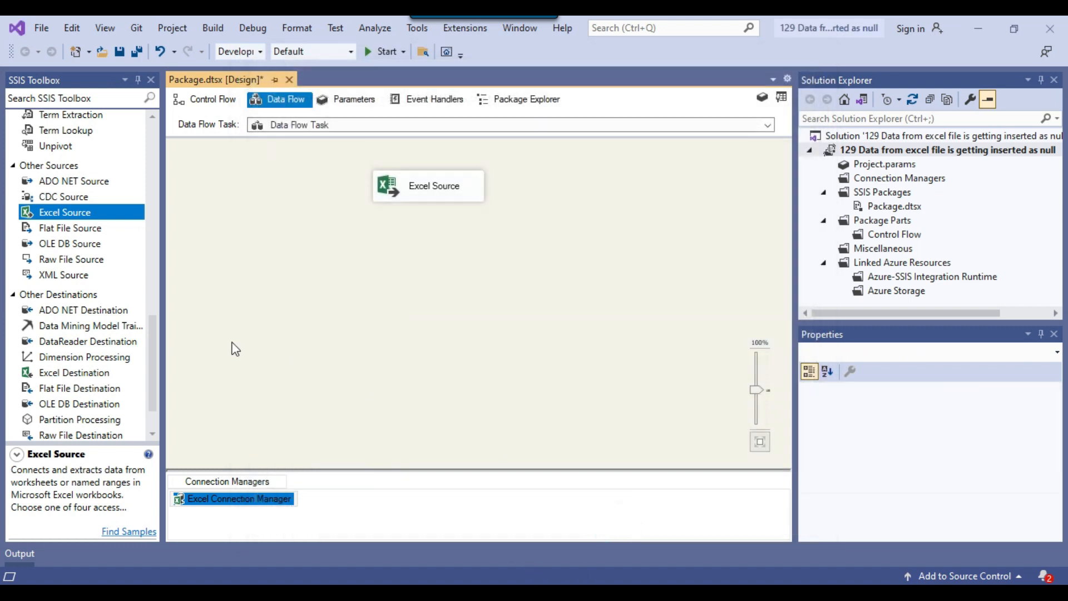
# Add an OLE DB Destination below the Excel Source and connect the source's output to it
pyautogui.scroll(-1, 61, 333)
pyautogui.moveTo(50, 352); pyautogui.dragTo(372, 302)
pyautogui.click(421, 188)
pyautogui.moveTo(436, 217); pyautogui.dragTo(439, 320)
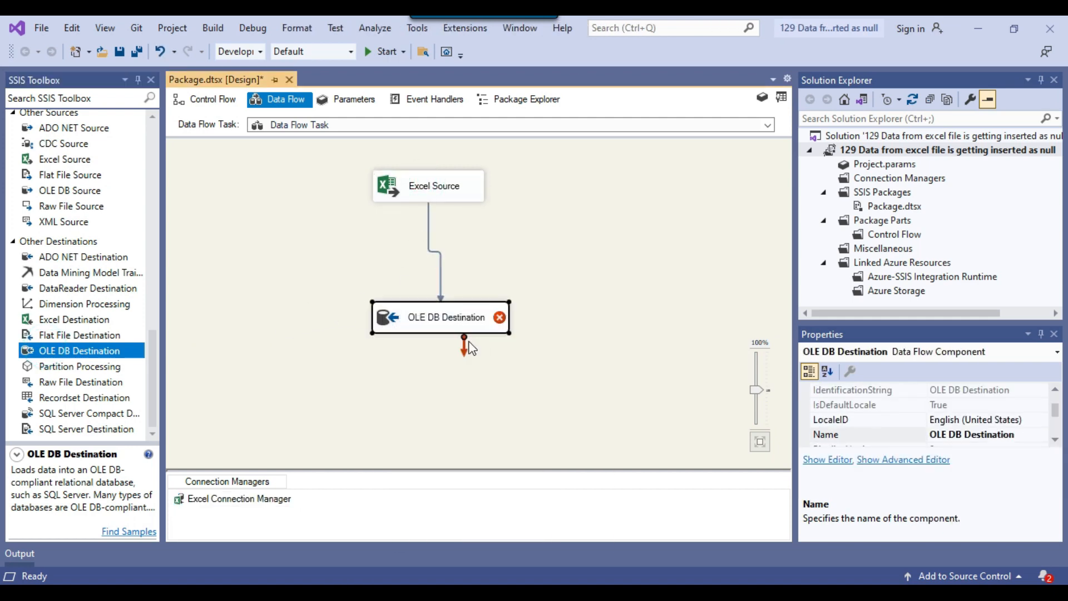
# Open the OLE DB Destination's editor and give it a connection manager using the existing DESKTOP-EKJ1P64\SQL2019.testing data connection
pyautogui.rightClick(466, 322)
pyautogui.click(502, 335)
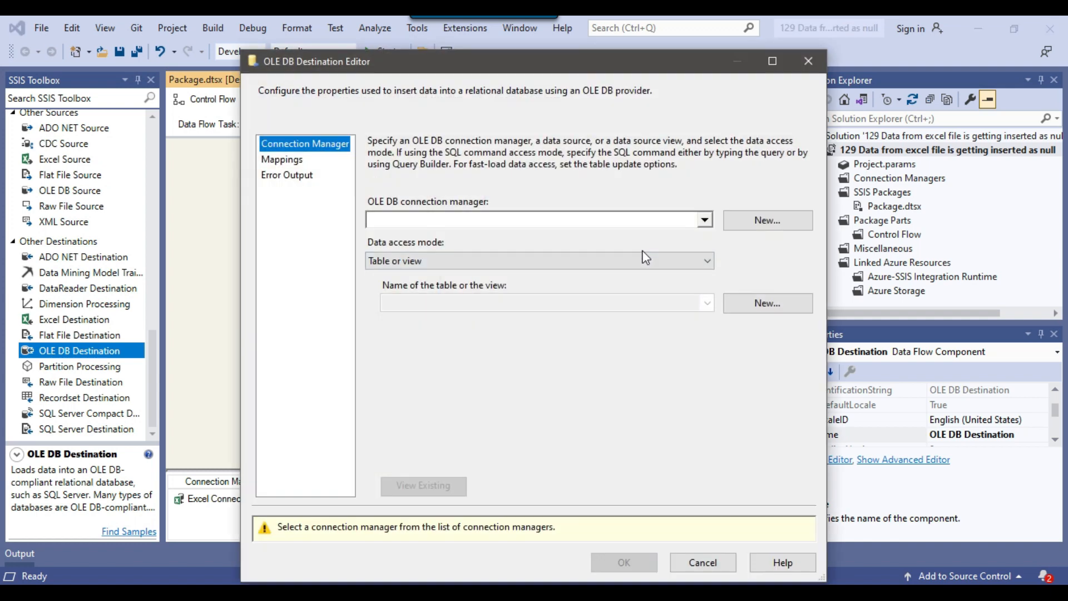
pyautogui.click(769, 223)
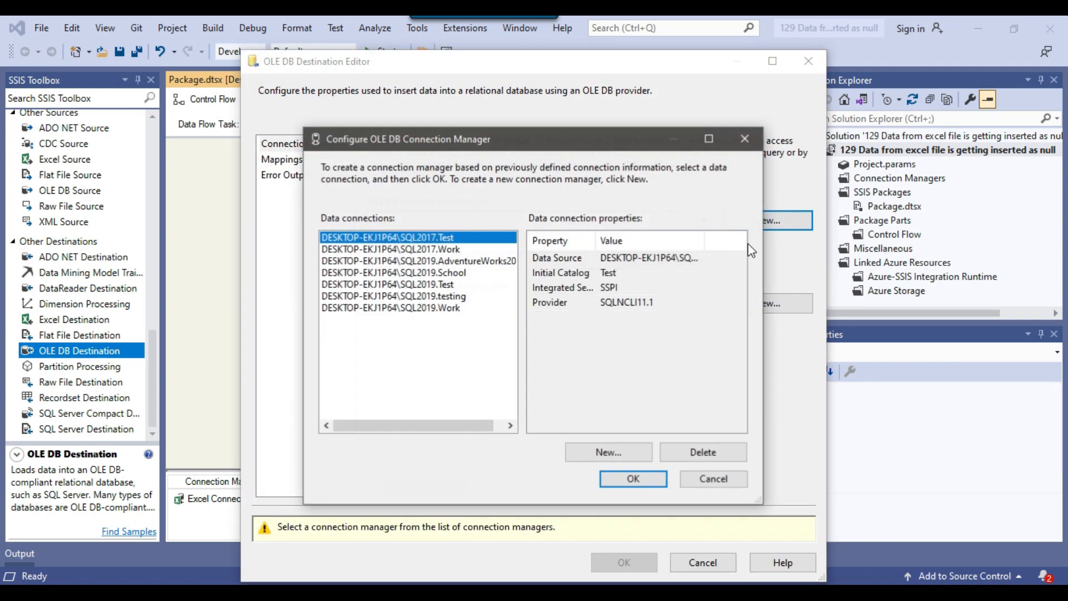
pyautogui.click(446, 296)
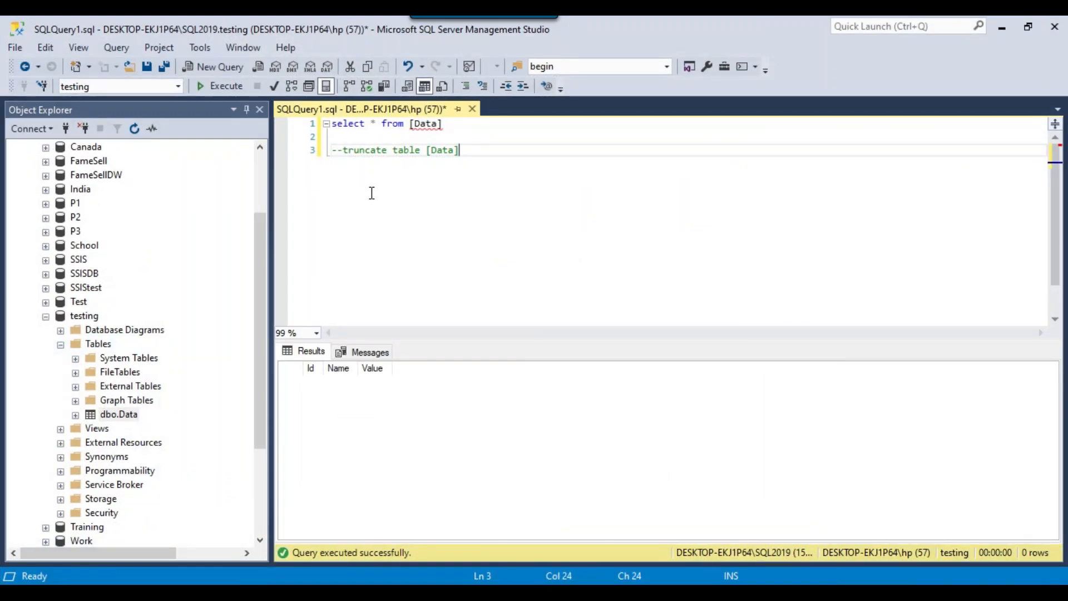
pyautogui.click(76, 316)
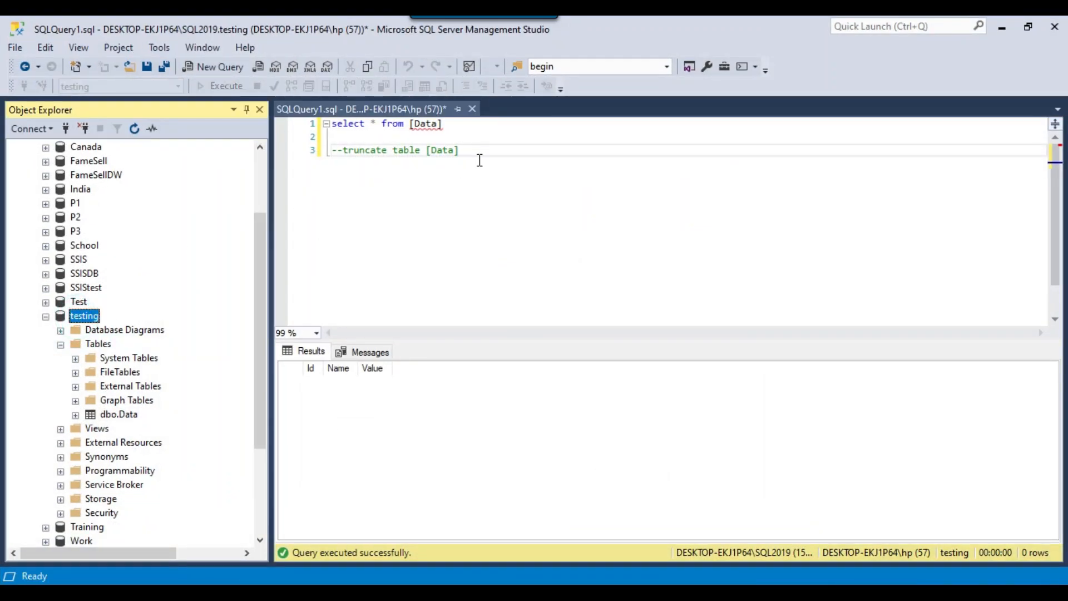
pyautogui.click(478, 141)
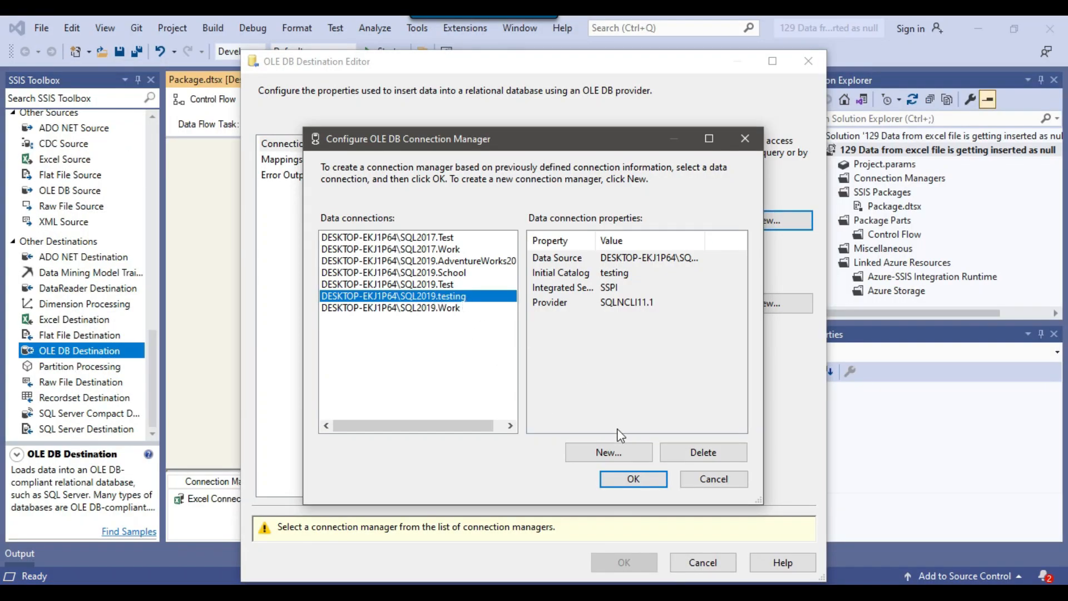
pyautogui.click(634, 479)
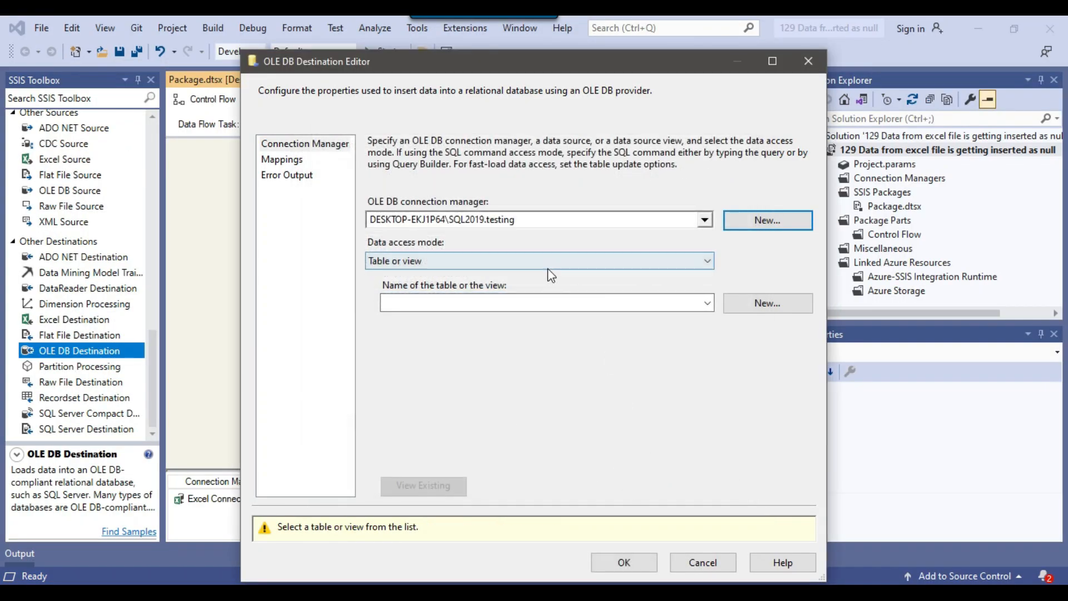
# Set the destination to load [dbo].[Data] with Table or view - fast load, and accept the Id, Name and Value column mappings
pyautogui.click(483, 264)
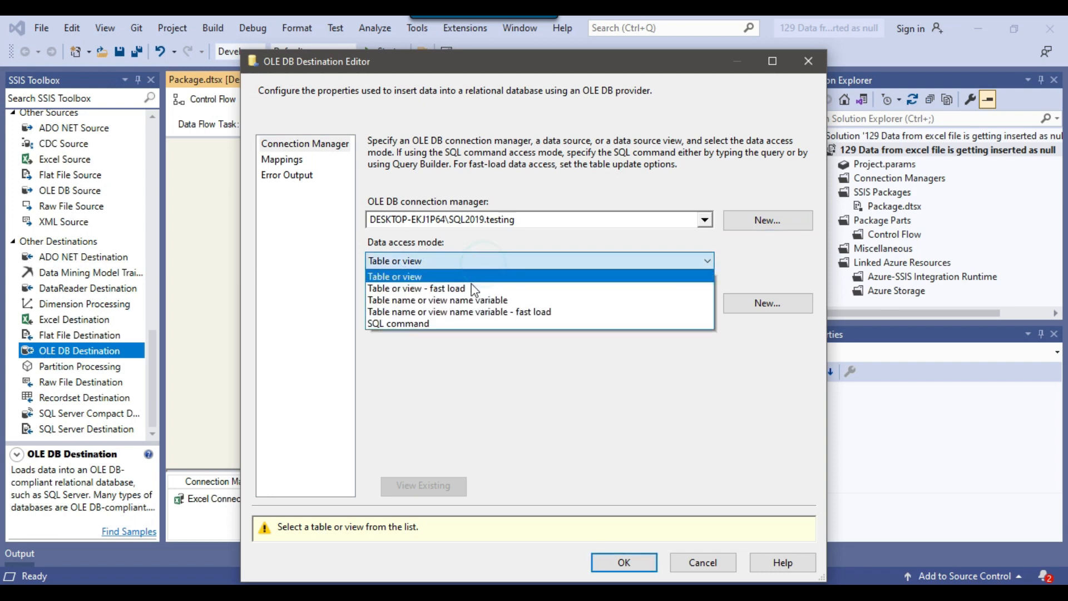
pyautogui.click(474, 290)
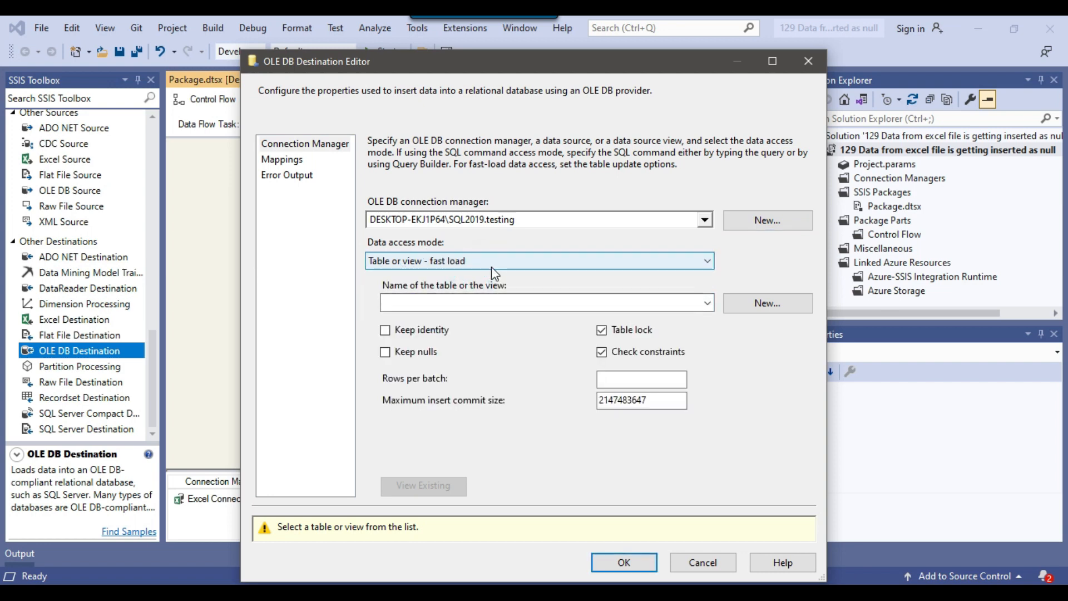
pyautogui.click(706, 302)
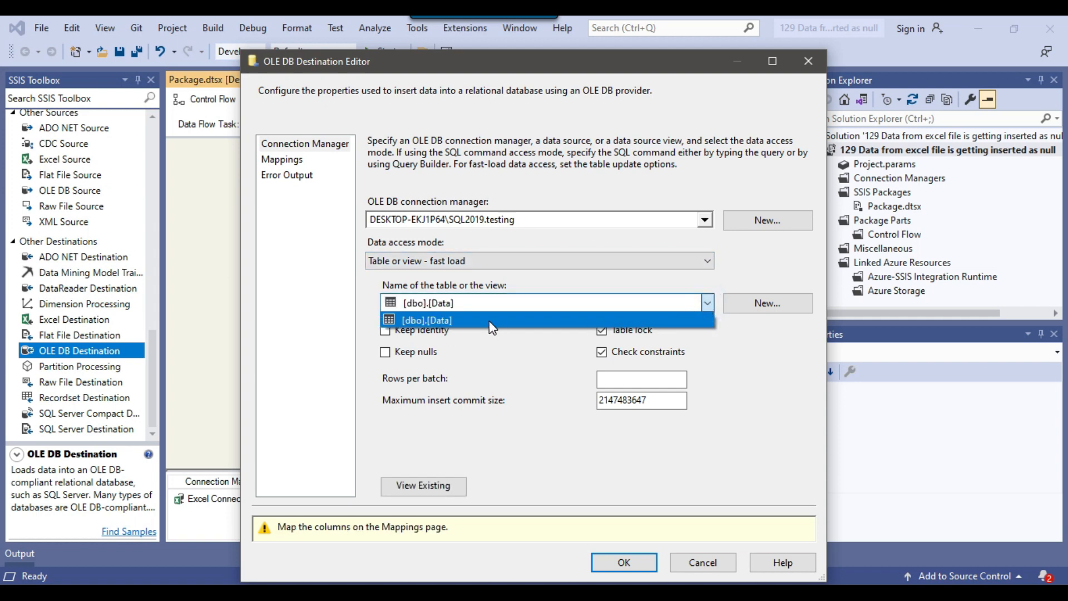
pyautogui.click(482, 317)
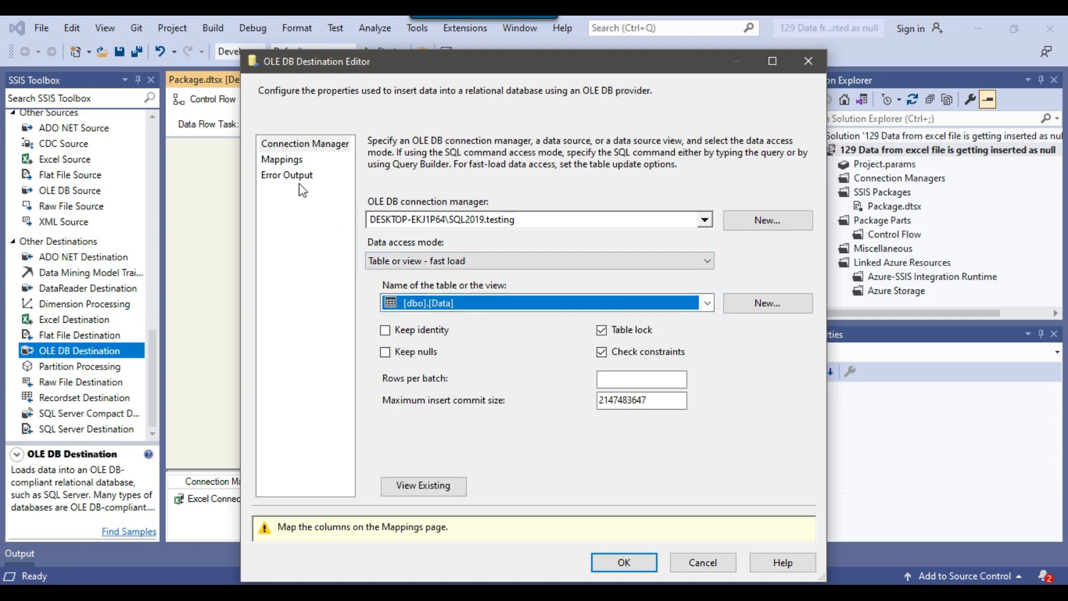
pyautogui.click(282, 160)
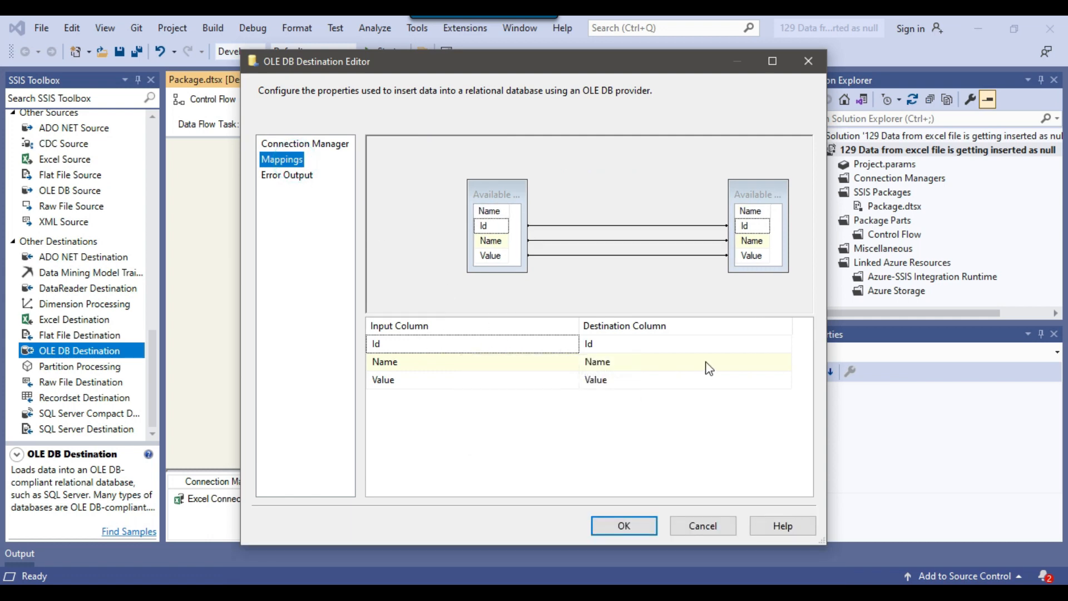
pyautogui.click(644, 529)
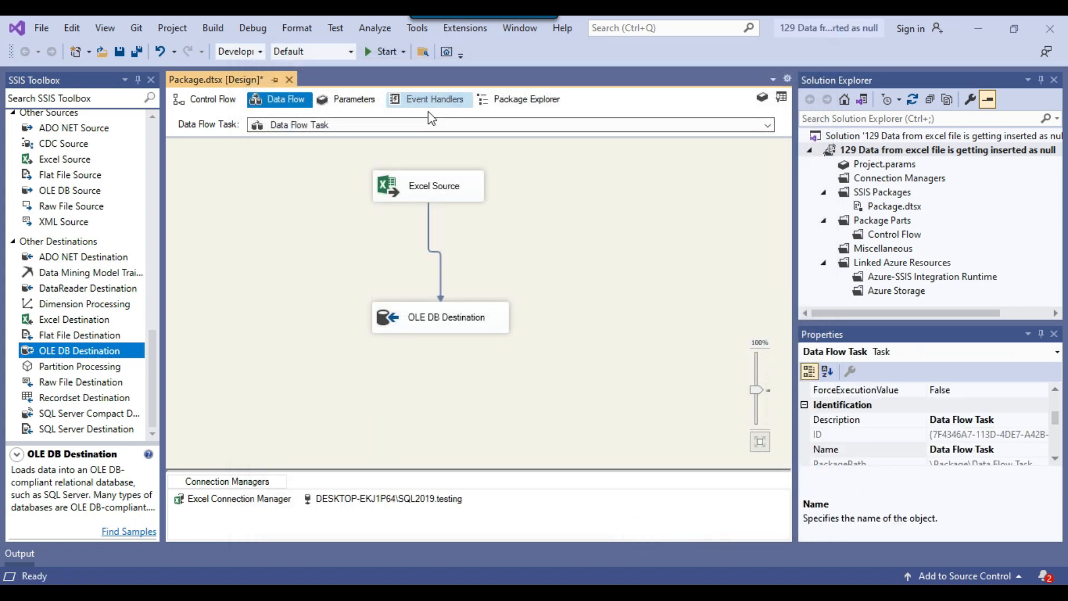
# Run the package, query the Data table in SQL Server Management Studio, and examine the loaded Value entries for Ids 4 and 5
pyautogui.click(381, 54)
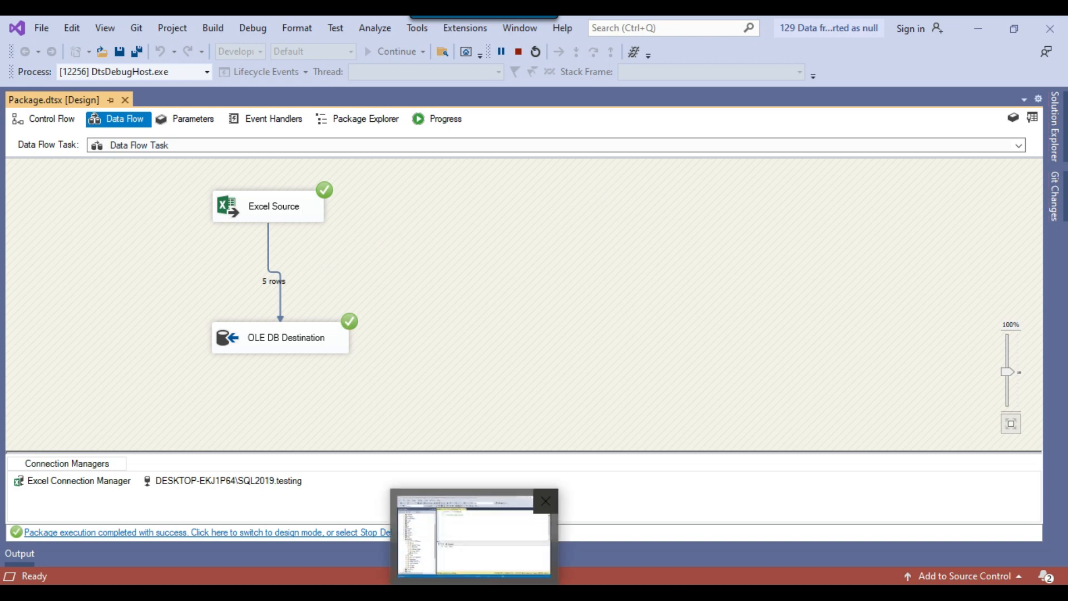
pyautogui.click(475, 593)
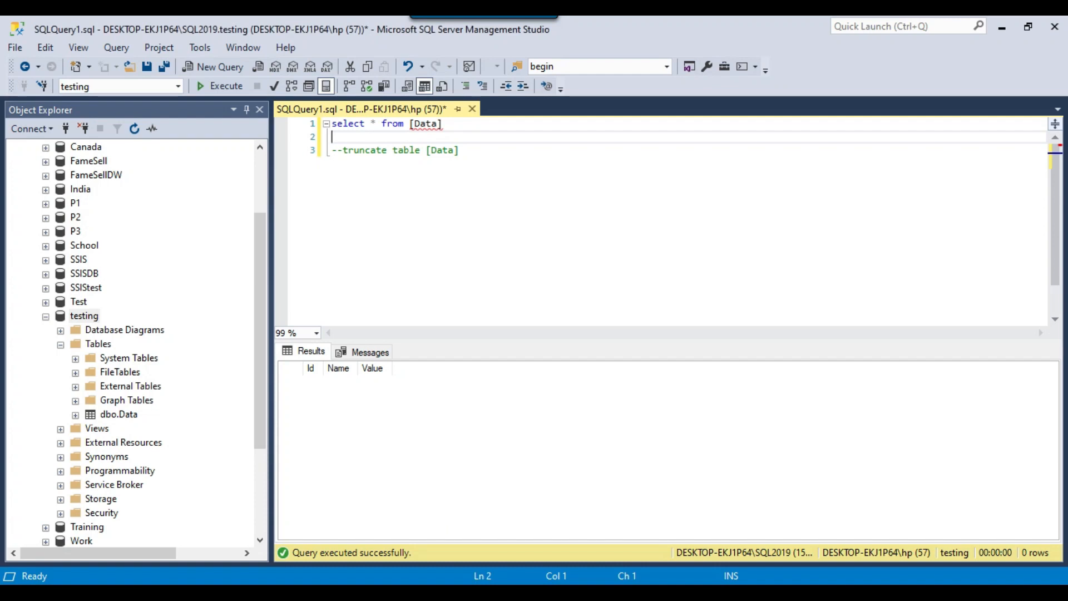
pyautogui.click(225, 87)
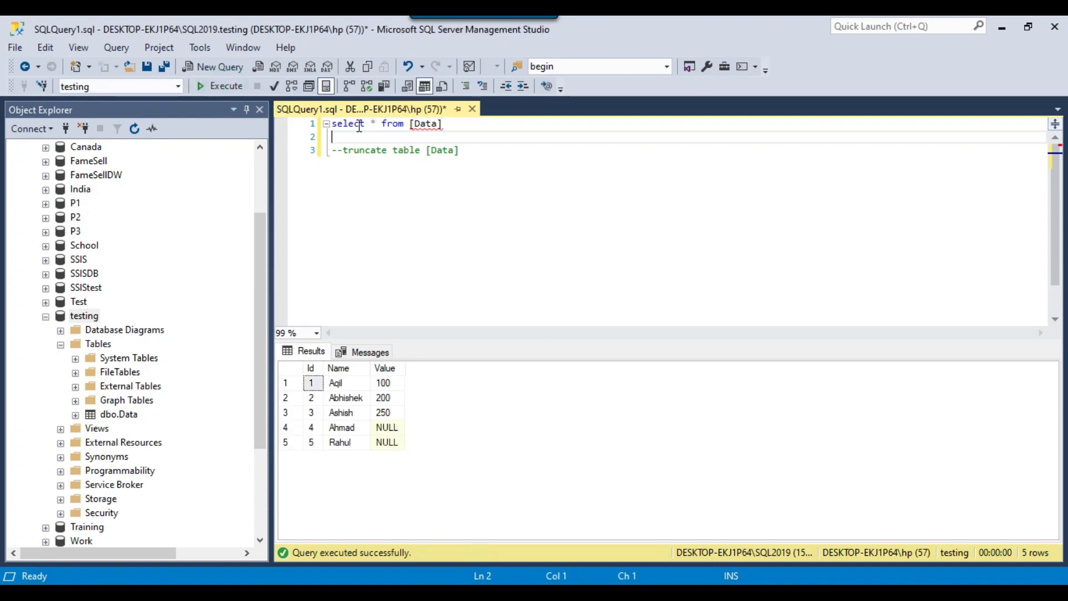
pyautogui.click(345, 412)
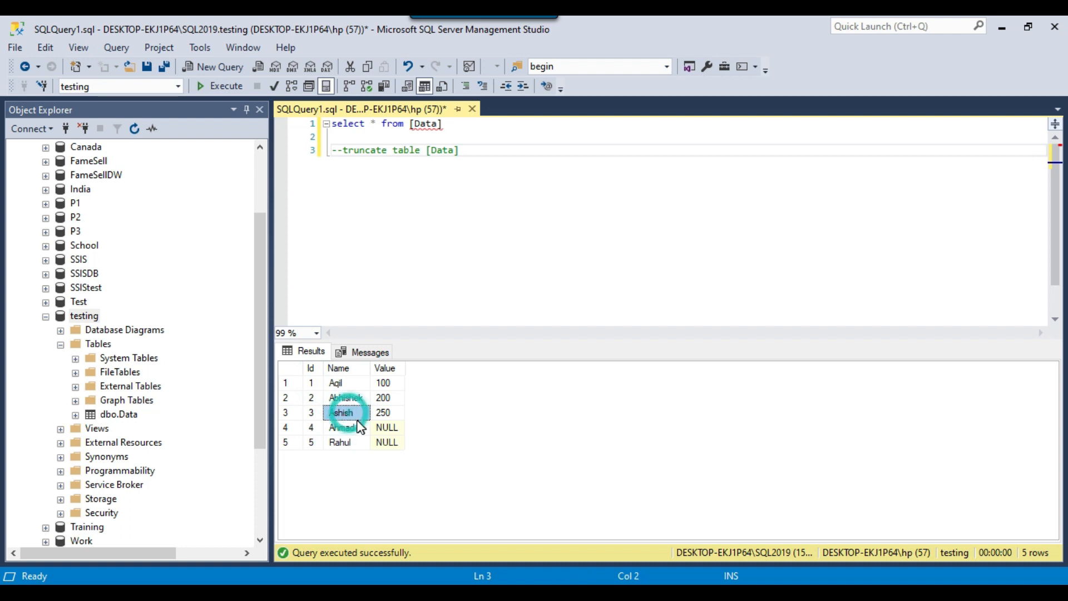
pyautogui.moveTo(311, 383); pyautogui.dragTo(389, 445)
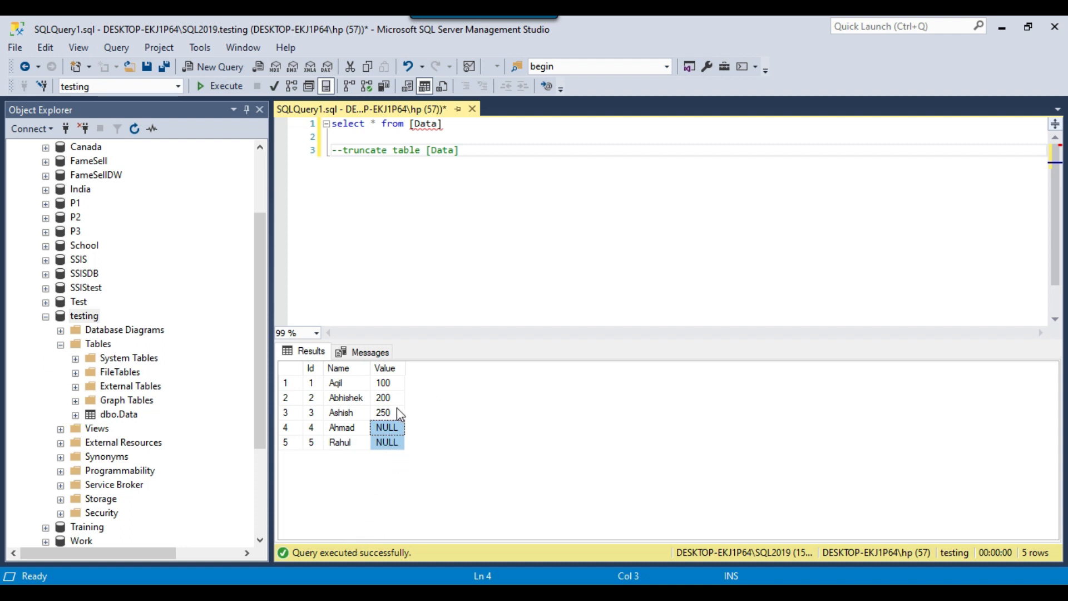
pyautogui.click(352, 409)
pyautogui.click(393, 426)
pyautogui.moveTo(393, 431); pyautogui.dragTo(394, 444)
# Expand the columns of dbo.Data to check the Value column's data type against its entries for Ids 4 and 5
pyautogui.click(75, 415)
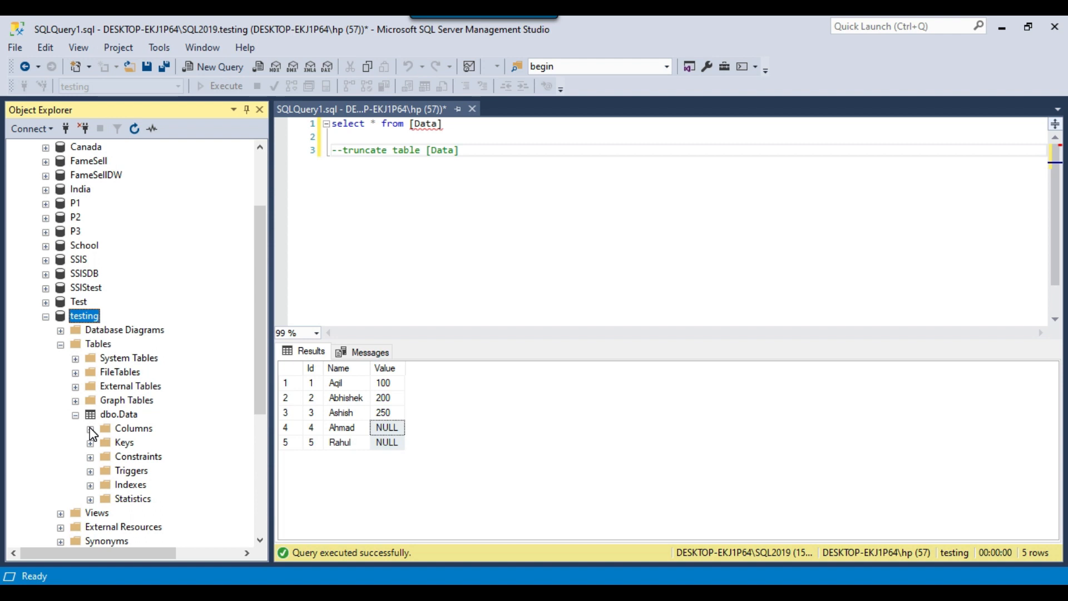
pyautogui.click(91, 429)
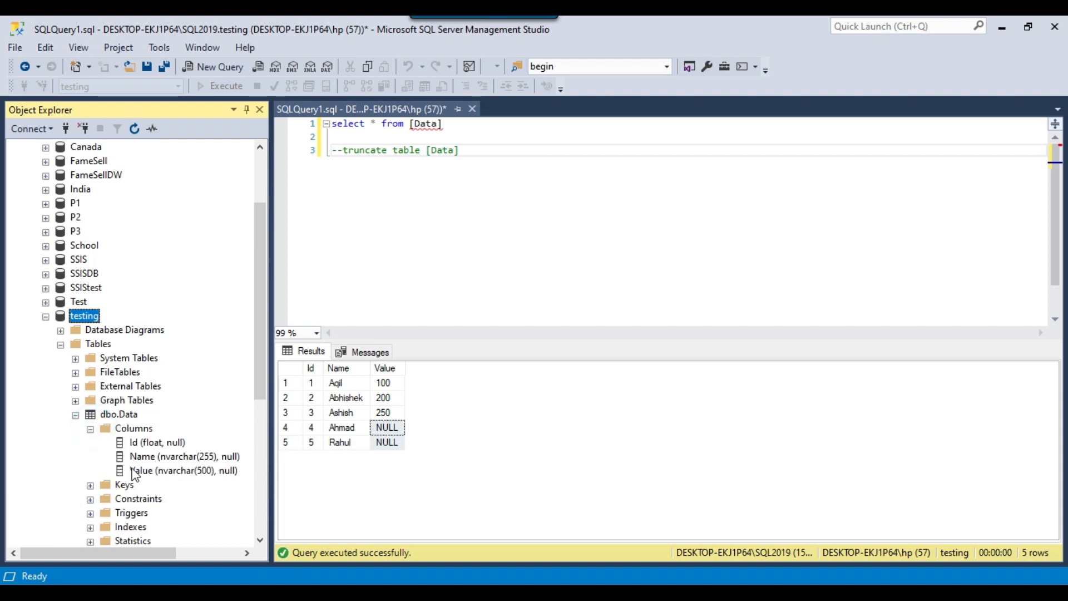
pyautogui.click(160, 472)
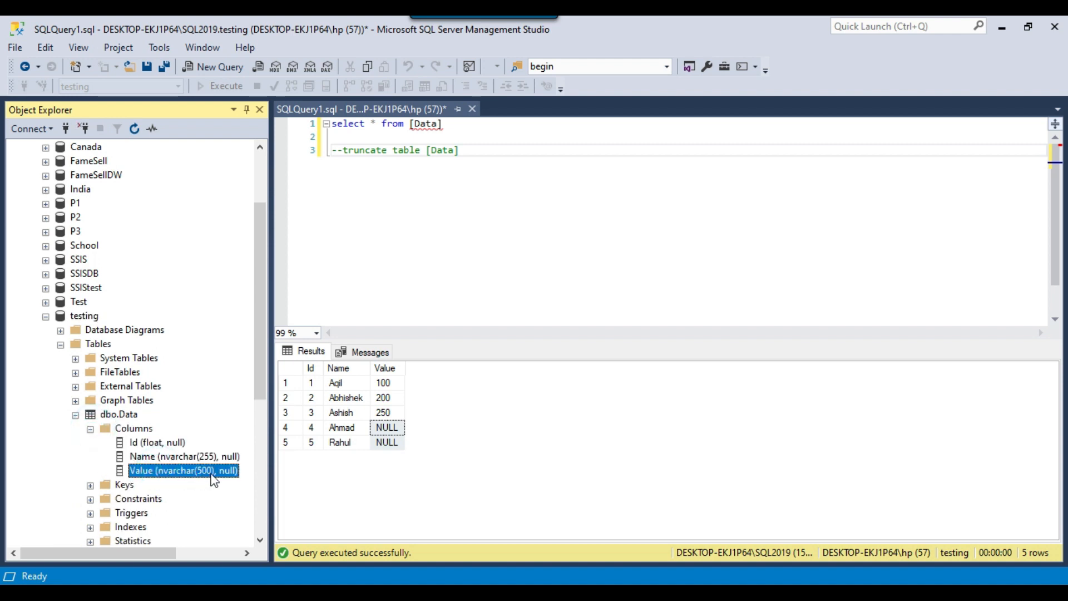
pyautogui.click(388, 440)
pyautogui.moveTo(388, 440); pyautogui.dragTo(388, 427)
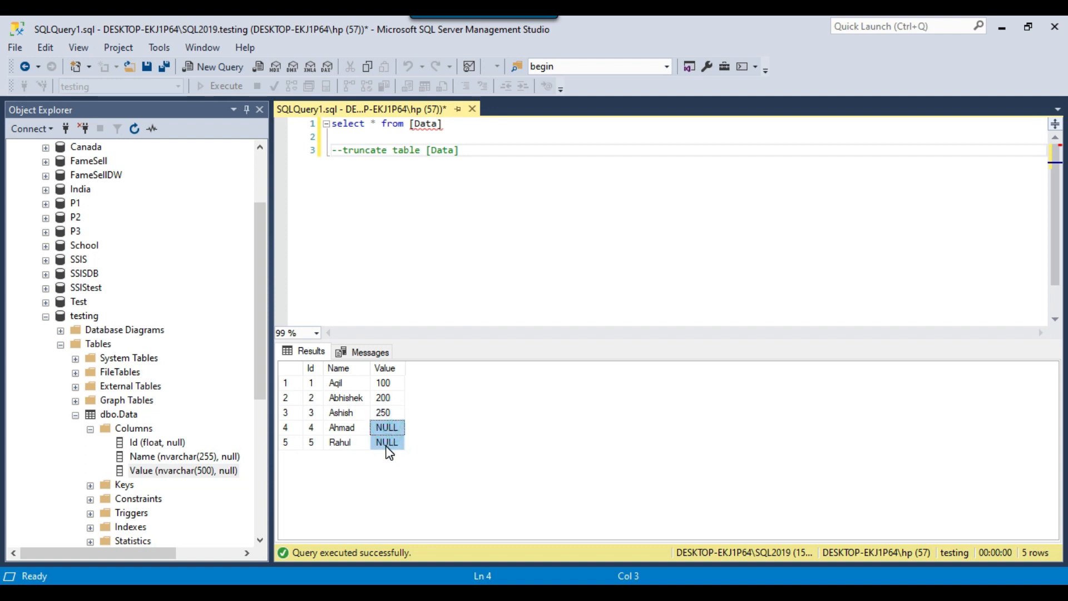
# Execute only the commented-out truncate table [Data] statement, and rerun the select query on the Data table
pyautogui.click(504, 229)
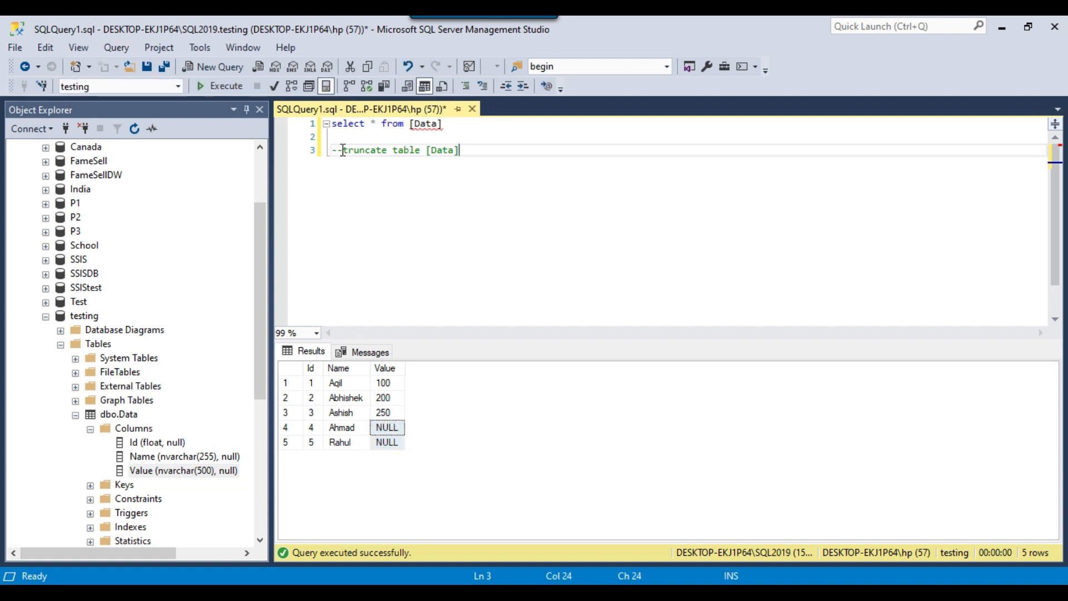
pyautogui.moveTo(342, 150); pyautogui.dragTo(480, 154)
pyautogui.click(232, 88)
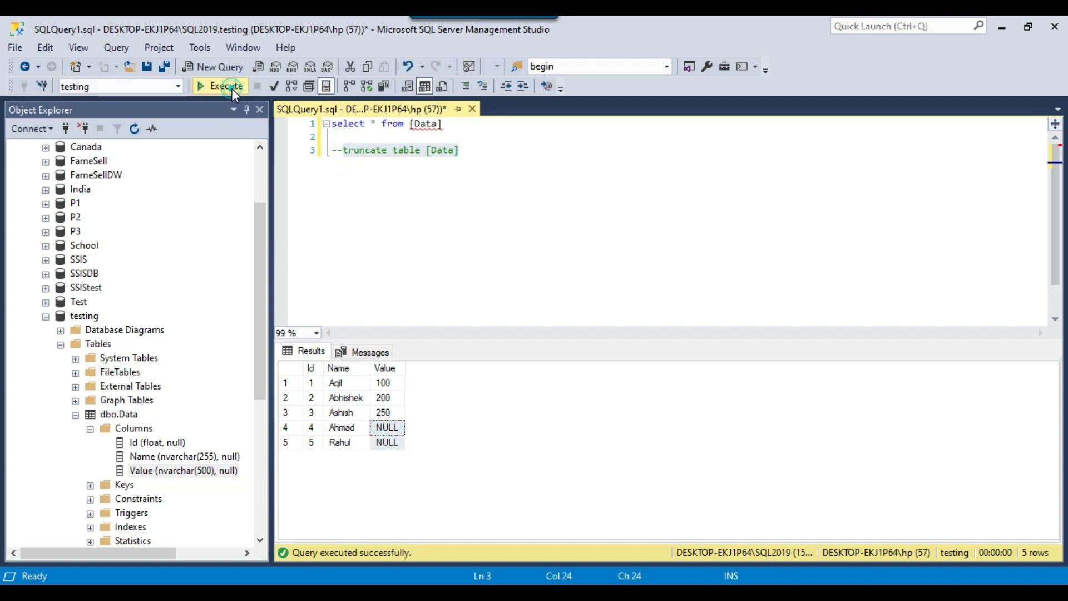
pyautogui.click(241, 85)
pyautogui.click(543, 170)
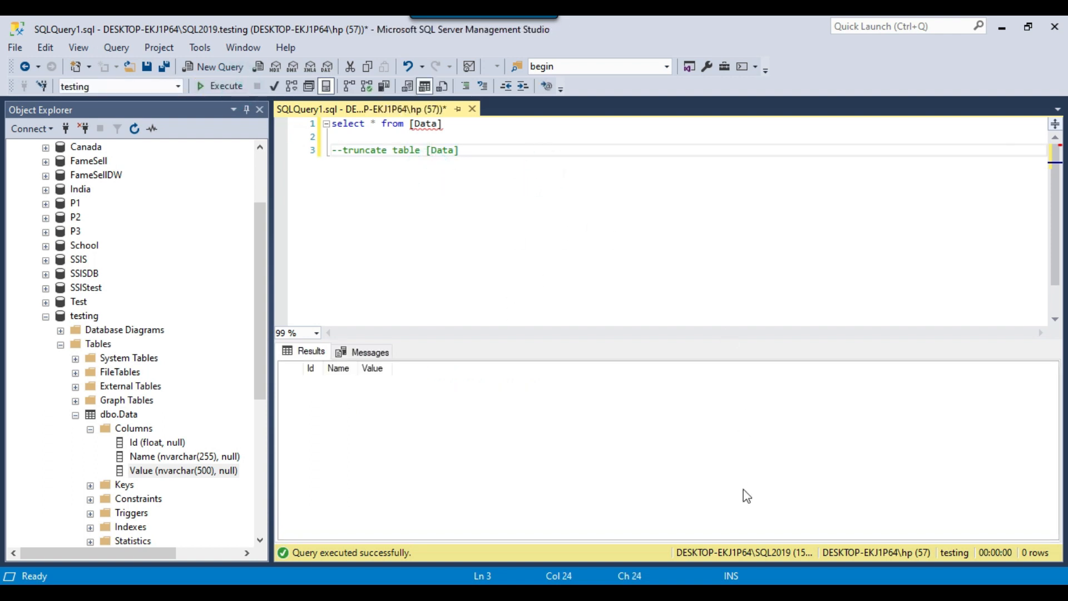
# Switch back to Visual Studio, stop debugging, and turn off First row has column names in the Excel Connection Manager
pyautogui.click(659, 593)
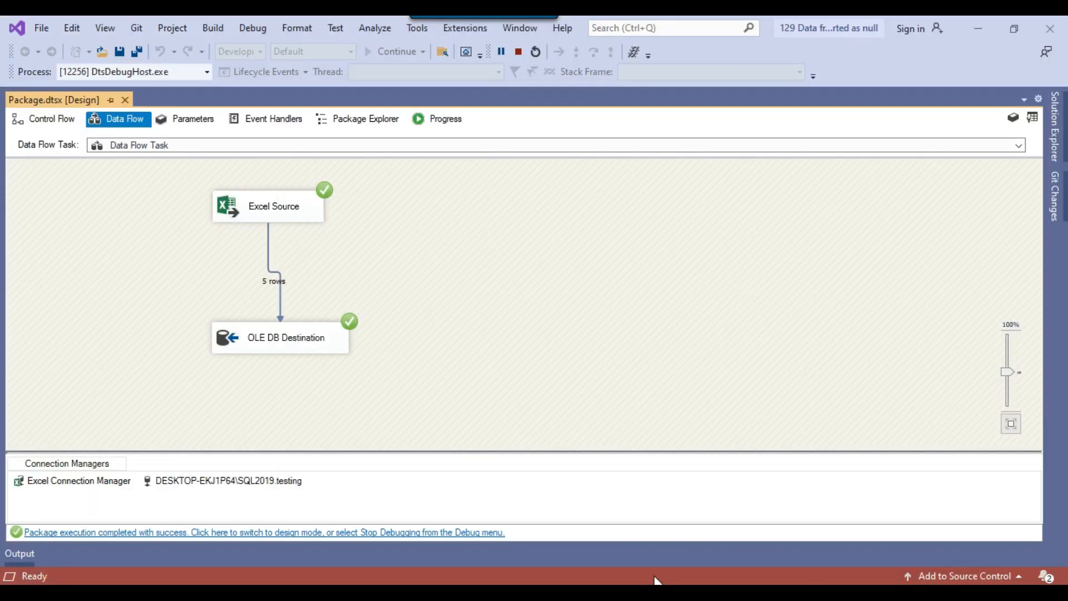
pyautogui.click(518, 51)
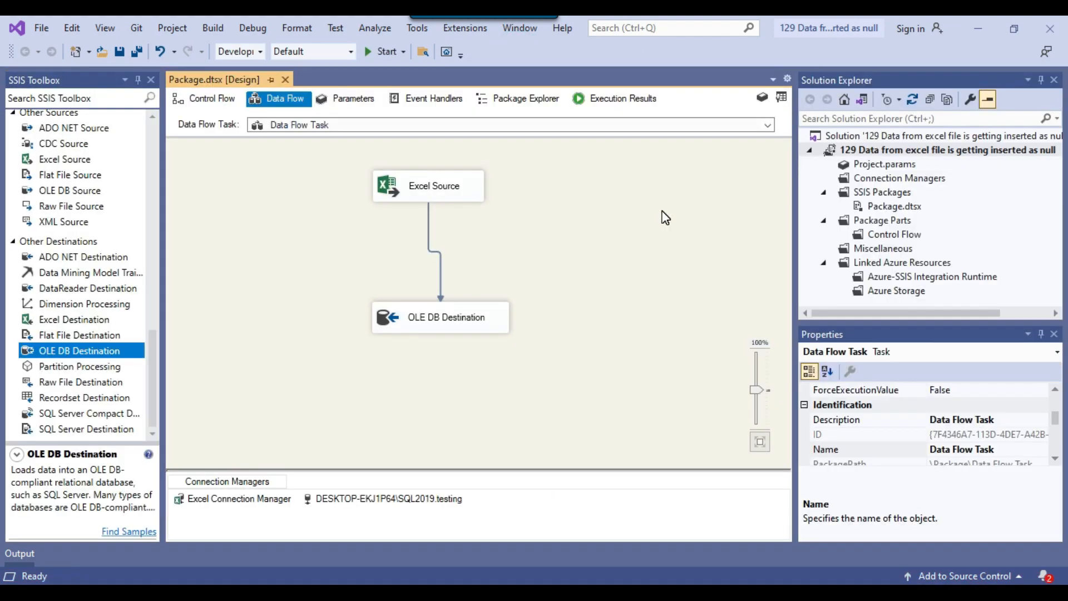
pyautogui.rightClick(243, 504)
pyautogui.click(278, 293)
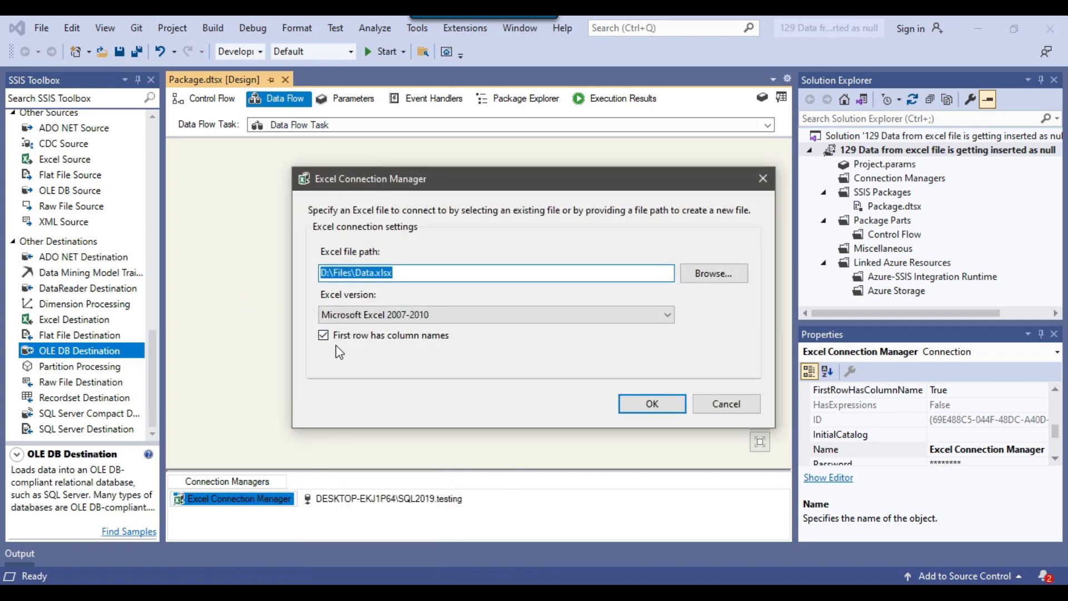
pyautogui.click(323, 335)
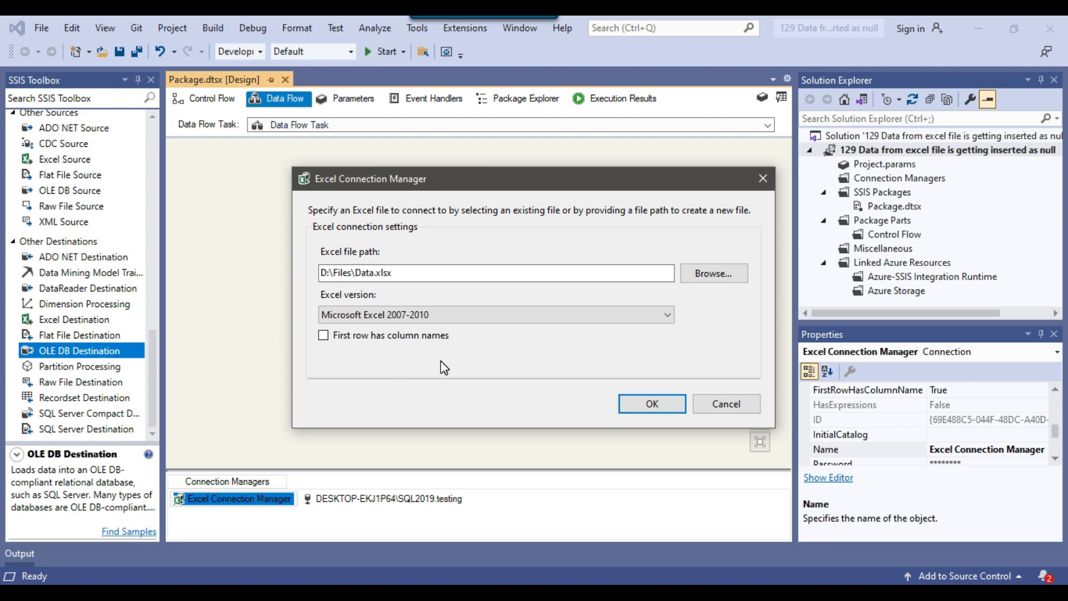
pyautogui.click(652, 403)
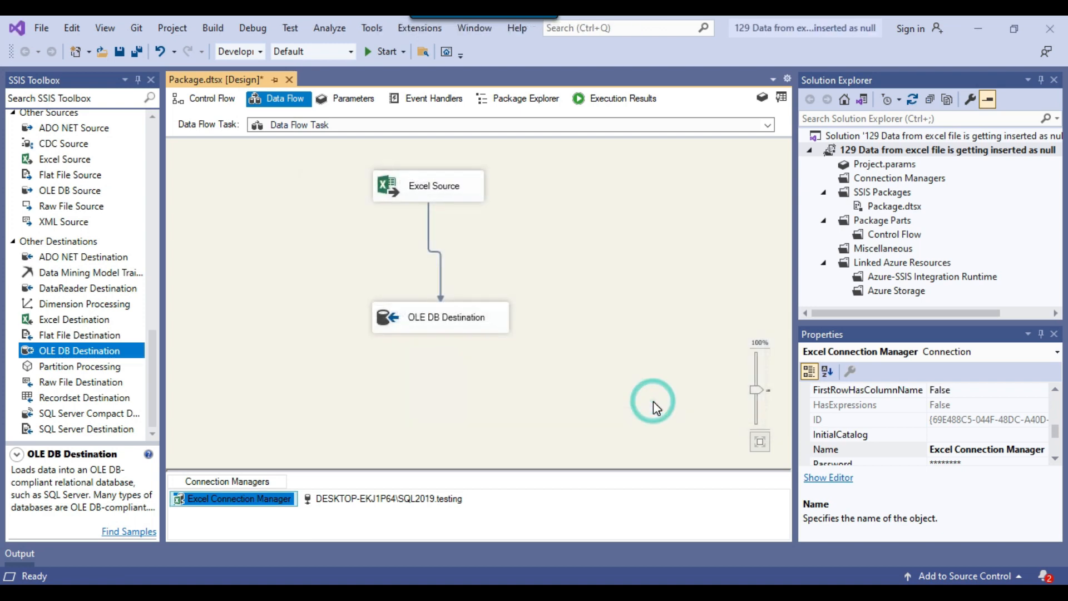
# Open the Excel Source's editor, review its columns F1, F2 and F3, and accept the updated column list
pyautogui.click(456, 189)
pyautogui.rightClick(458, 172)
pyautogui.click(496, 175)
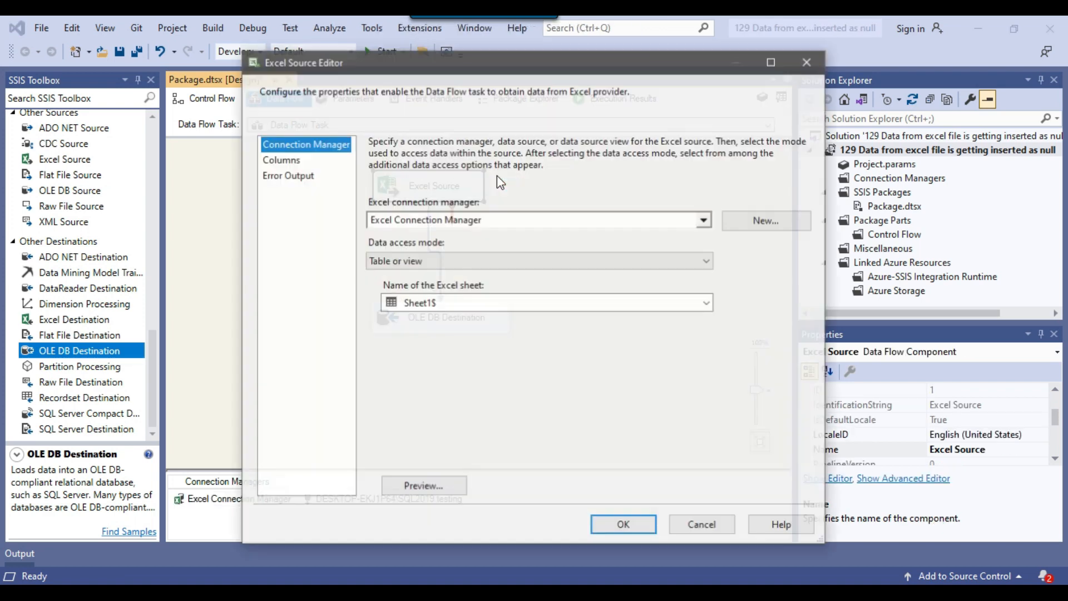
pyautogui.click(287, 162)
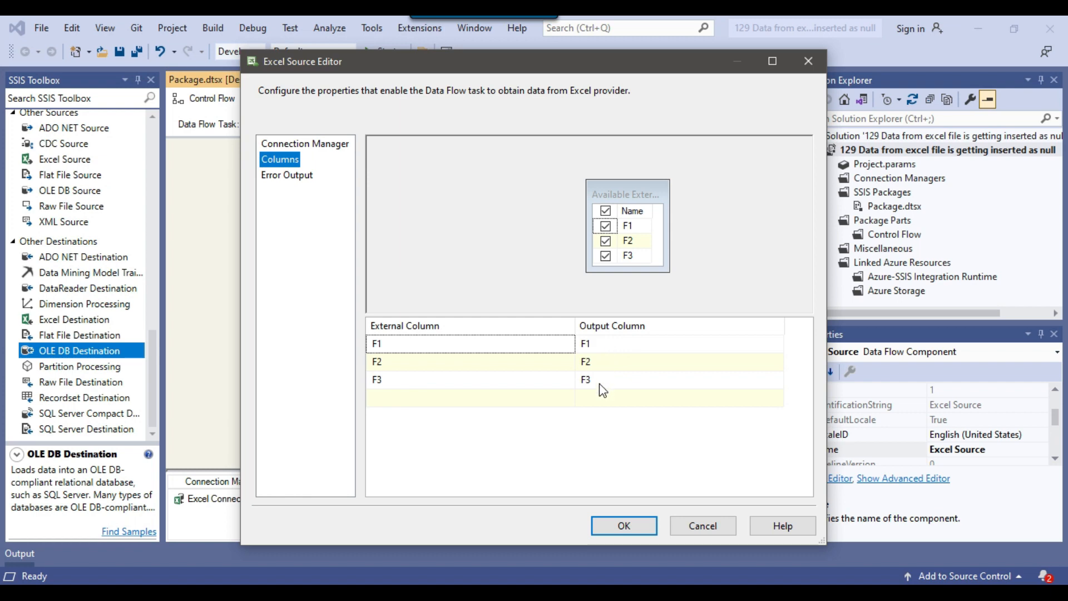
pyautogui.click(629, 524)
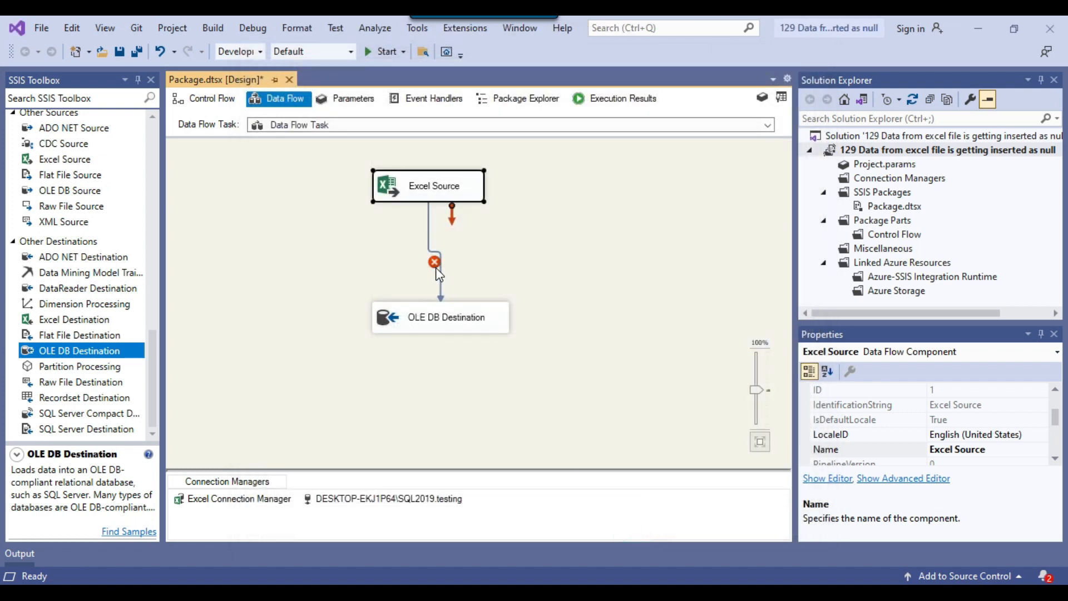
# Resolve the references on the path between the Excel Source and OLE DB Destination by deleting the unmapped input columns
pyautogui.moveTo(438, 265)
pyautogui.doubleClick(438, 265)
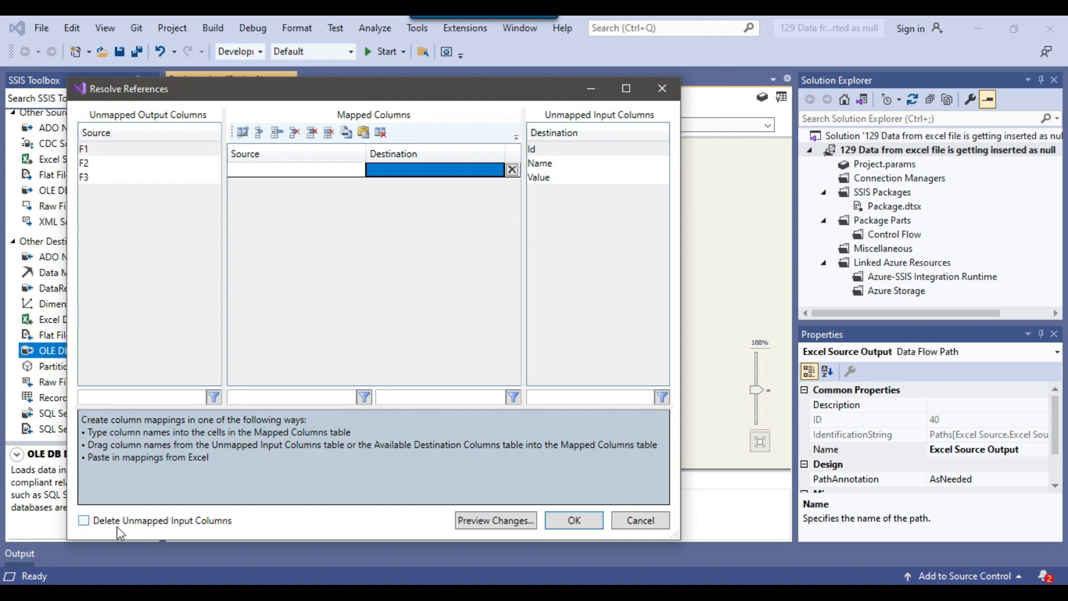
pyautogui.click(217, 520)
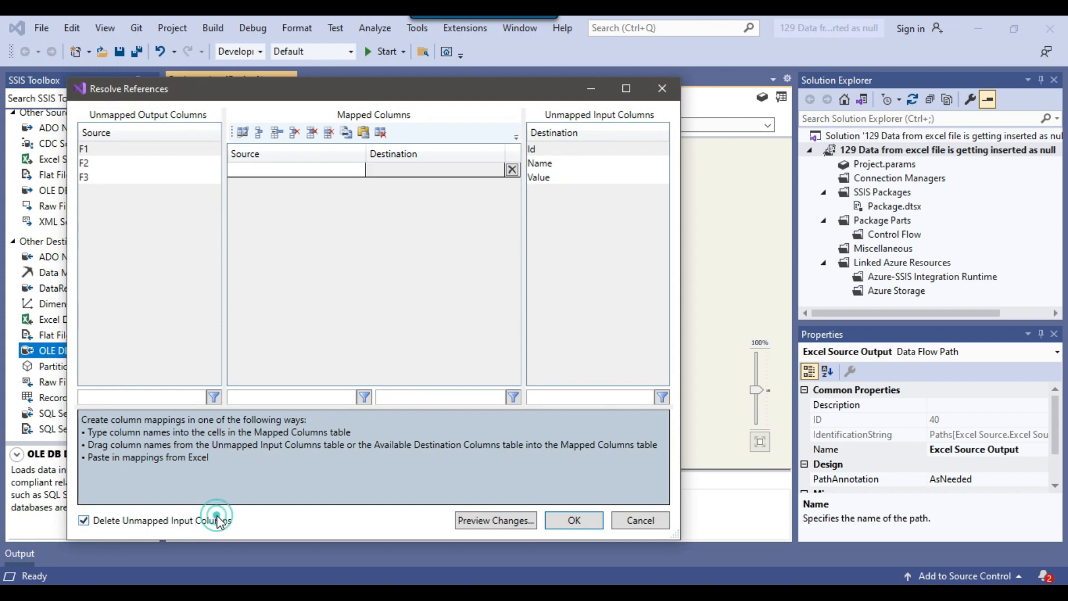
pyautogui.click(573, 520)
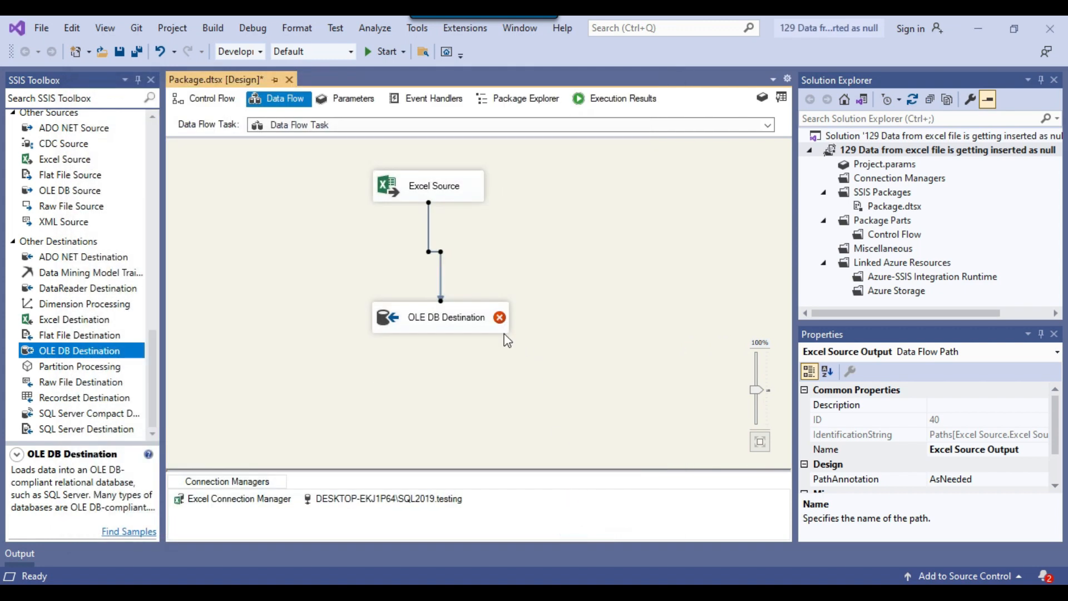
# In the OLE DB Destination's editor, map input columns F1, F2 and F3 to Id, Name and Value, and accept the mappings
pyautogui.rightClick(474, 322)
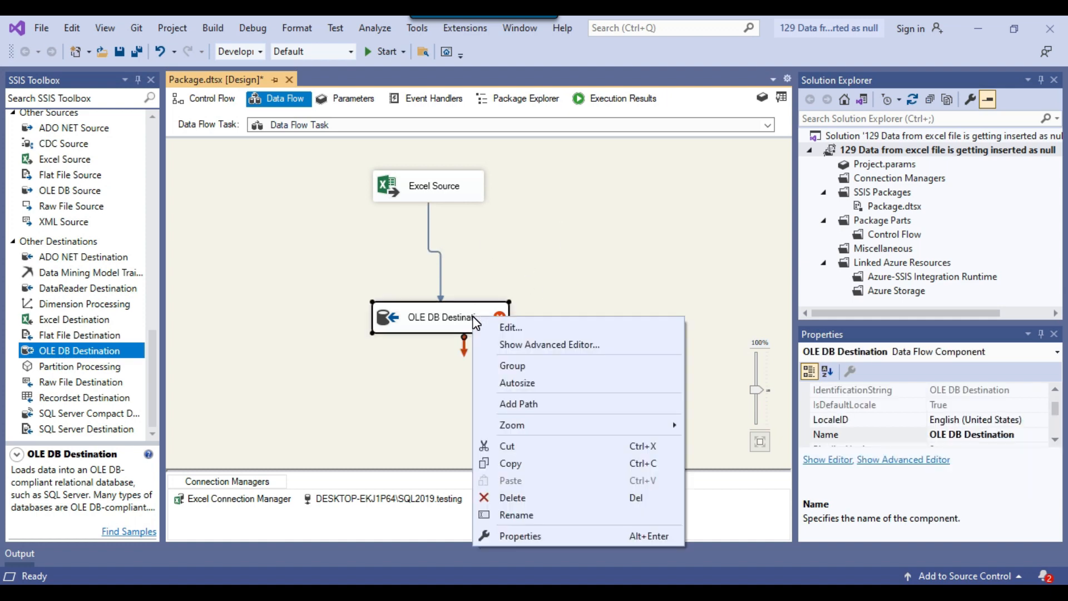
pyautogui.click(521, 330)
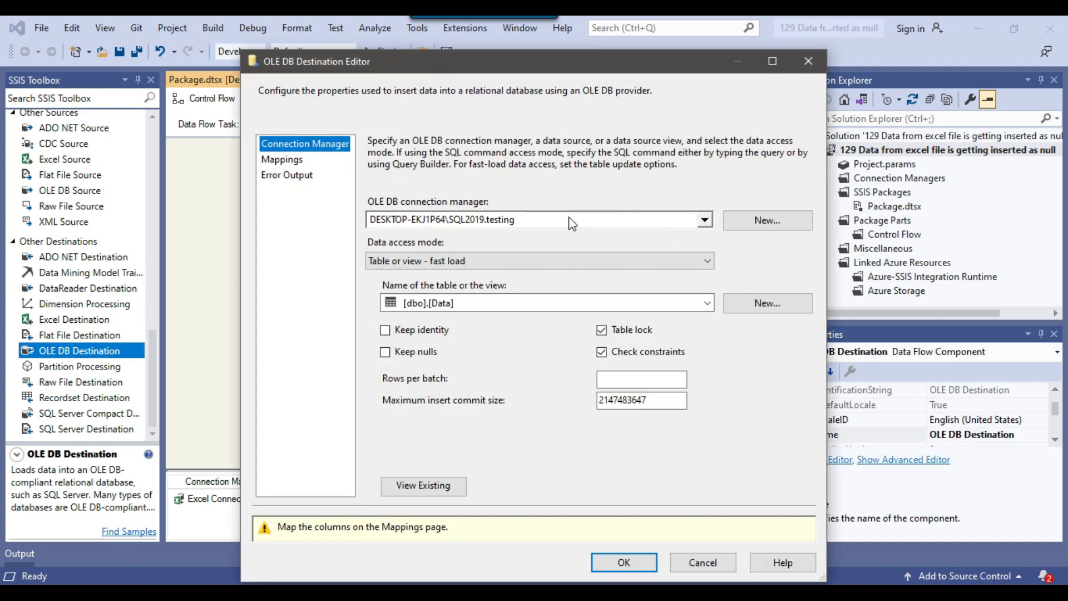
pyautogui.click(294, 161)
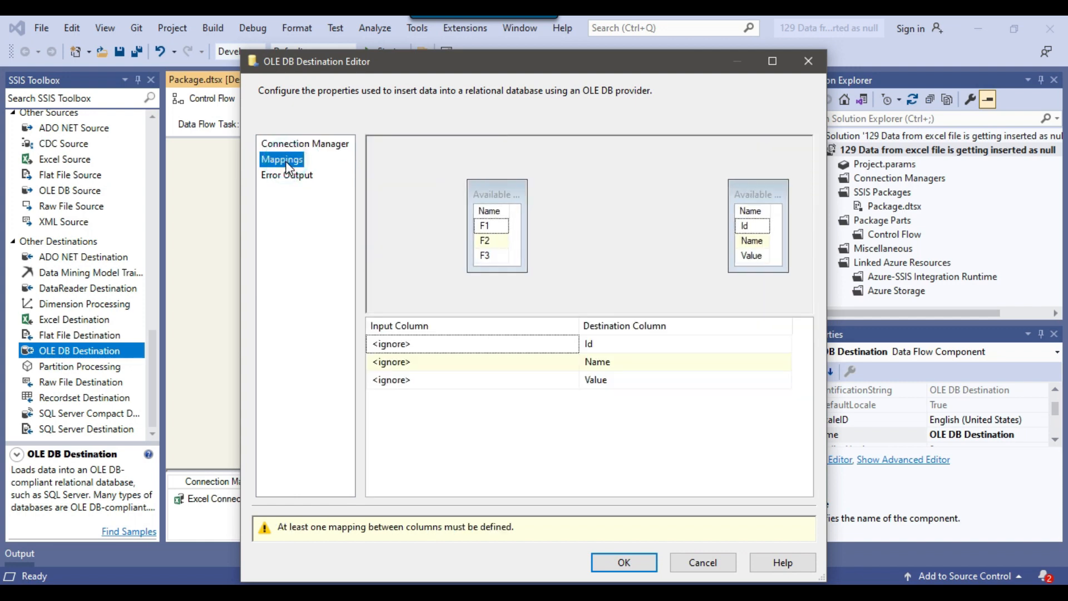
pyautogui.click(513, 348)
pyautogui.click(507, 346)
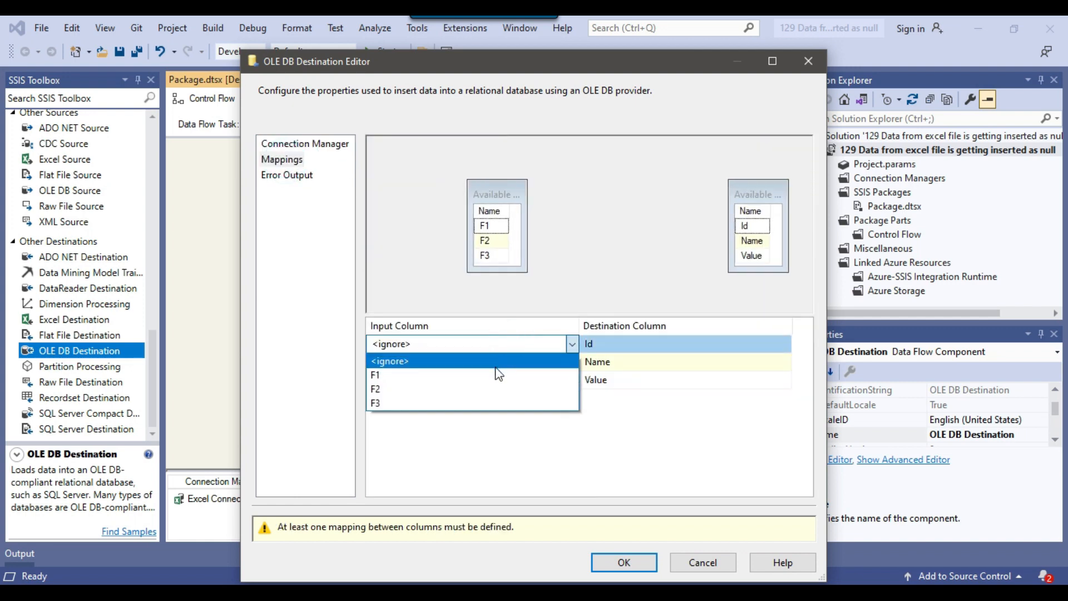
pyautogui.click(494, 372)
pyautogui.click(493, 366)
pyautogui.click(492, 361)
pyautogui.click(477, 400)
pyautogui.click(480, 383)
pyautogui.click(477, 380)
pyautogui.click(469, 409)
pyautogui.click(614, 526)
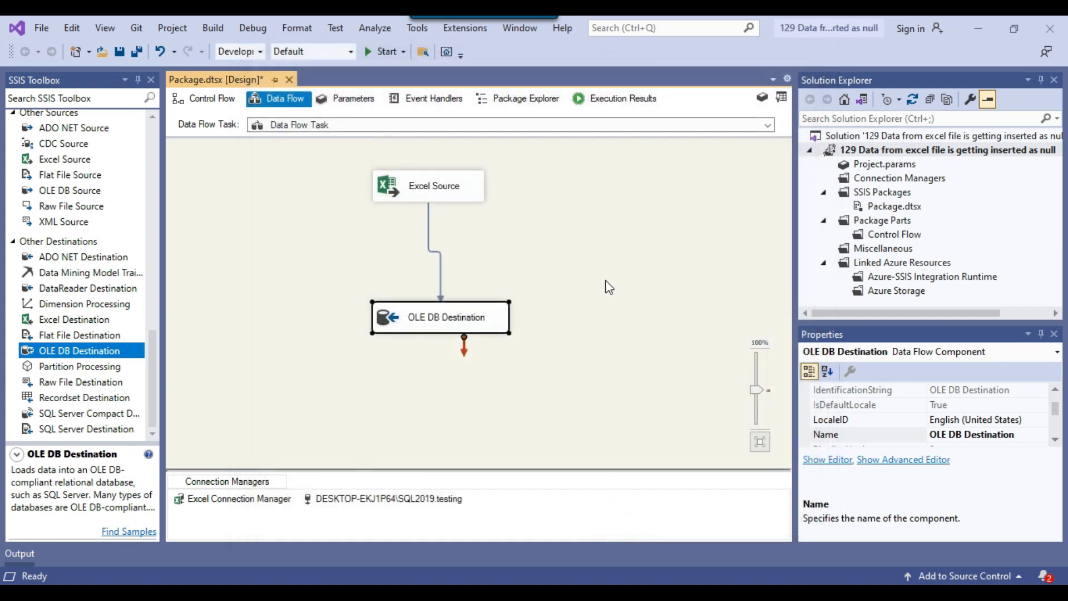
pyautogui.click(612, 252)
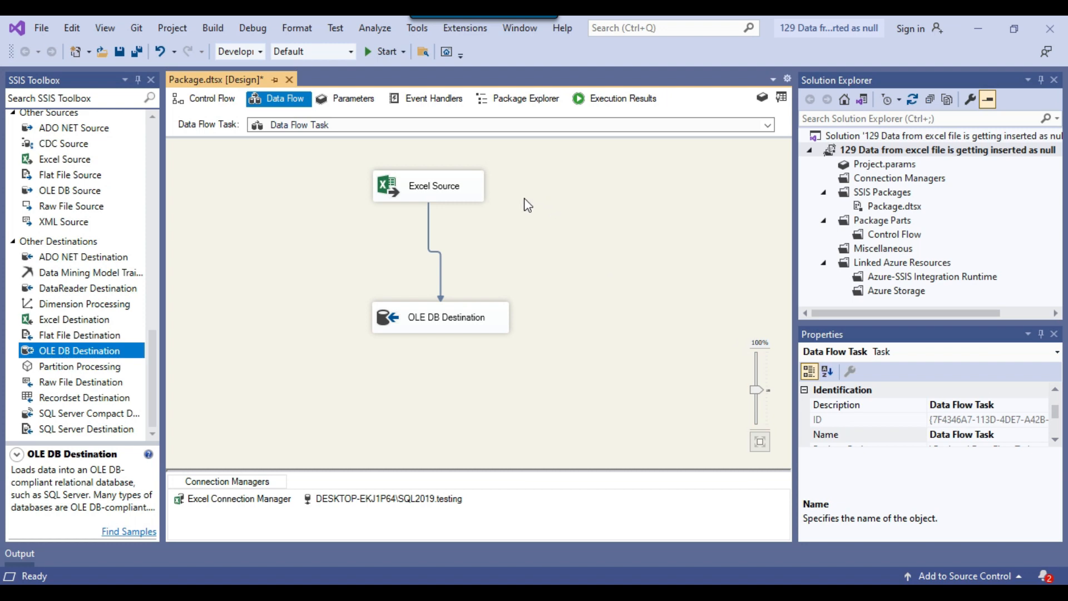
# Switch to File Explorer and open Data.xlsx from the Files folder as read-only
pyautogui.click(362, 593)
pyautogui.click(169, 276)
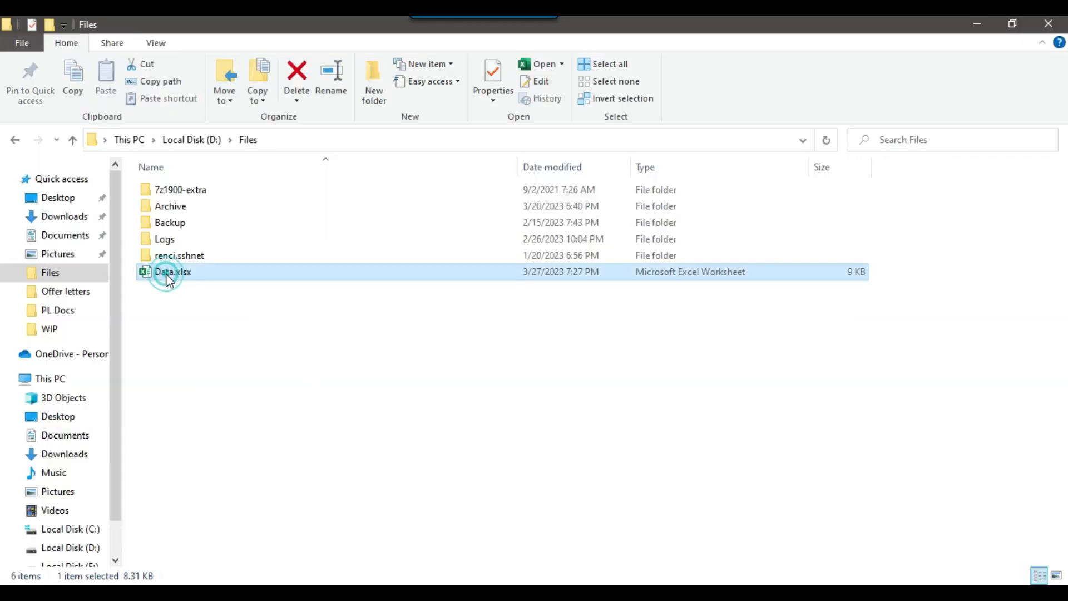
pyautogui.doubleClick(169, 277)
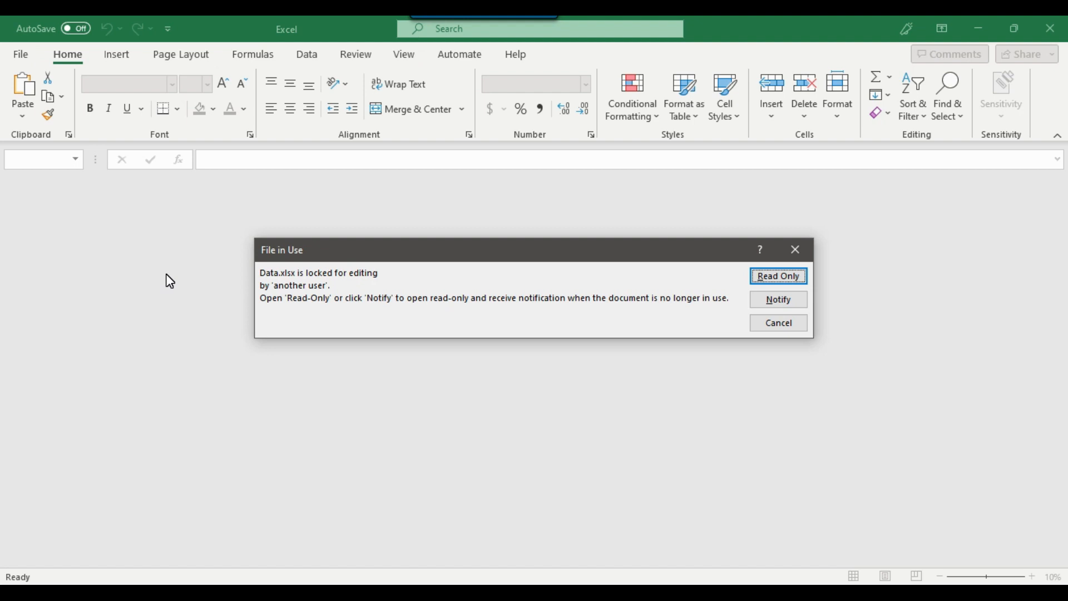
pyautogui.click(783, 282)
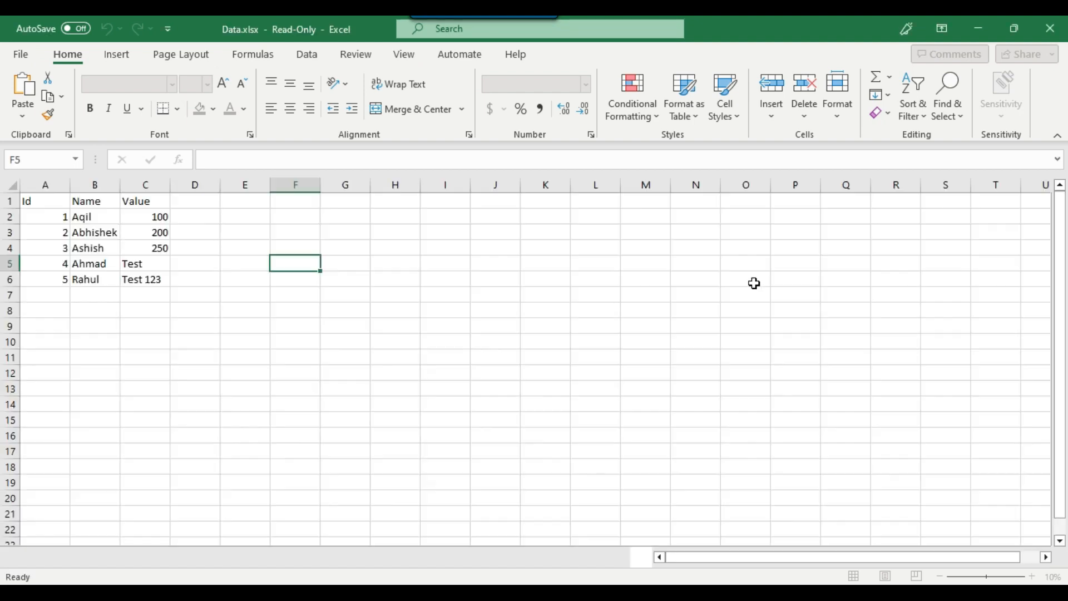
# Examine the header row with Id, Name and Value against the data rows in Sheet1, and close the workbook
pyautogui.moveTo(47, 203); pyautogui.dragTo(120, 206)
pyautogui.click(114, 203)
pyautogui.click(87, 294)
pyautogui.moveTo(52, 200); pyautogui.dragTo(178, 202)
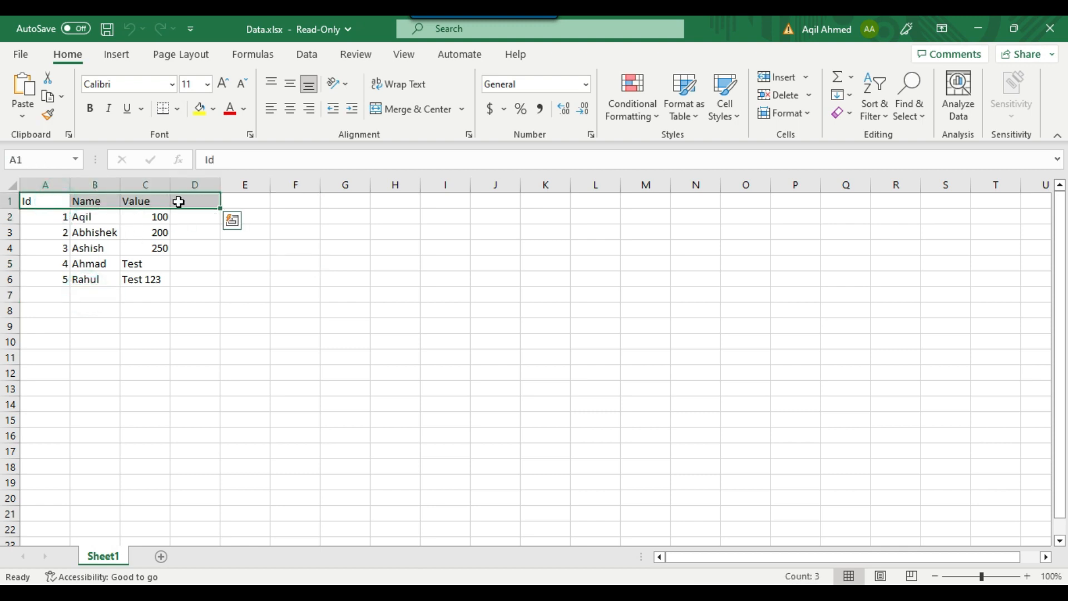
pyautogui.click(98, 217)
pyautogui.moveTo(52, 200); pyautogui.dragTo(176, 202)
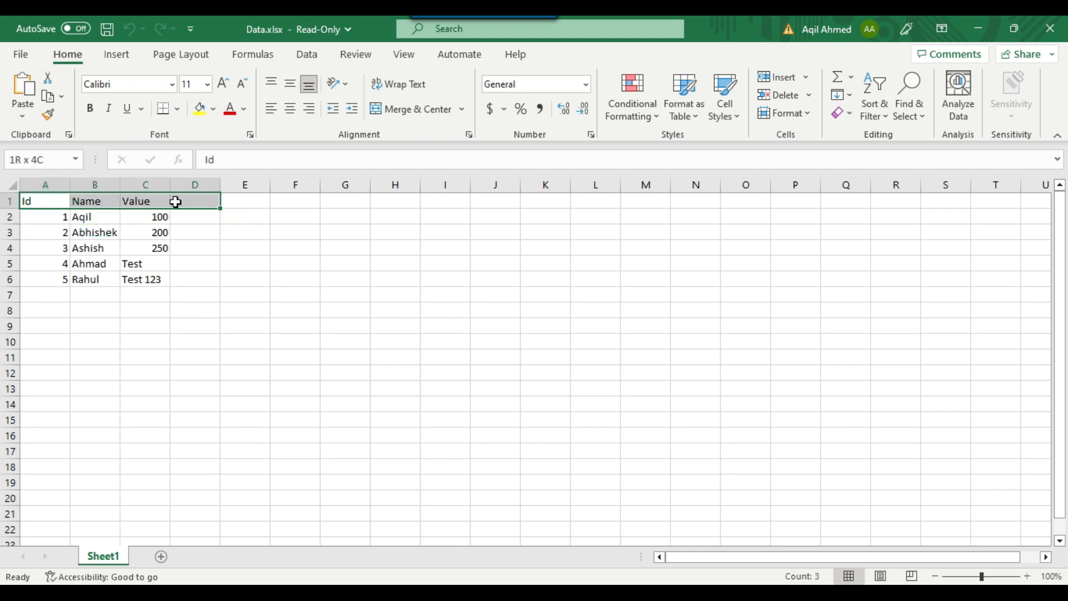
pyautogui.click(99, 230)
pyautogui.moveTo(41, 203); pyautogui.dragTo(177, 202)
pyautogui.click(93, 228)
pyautogui.click(93, 204)
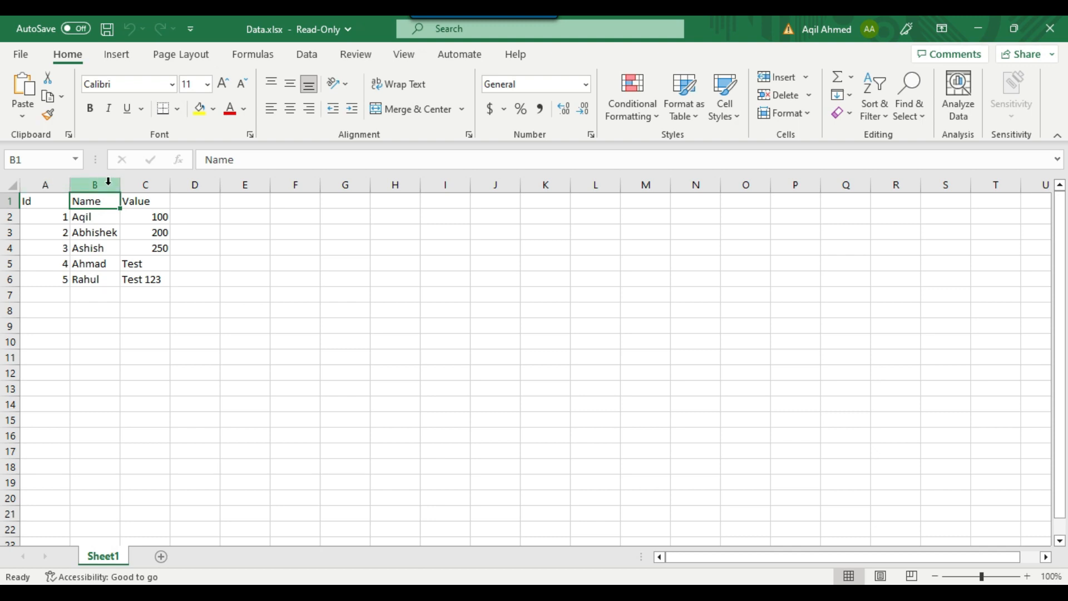
pyautogui.click(1054, 30)
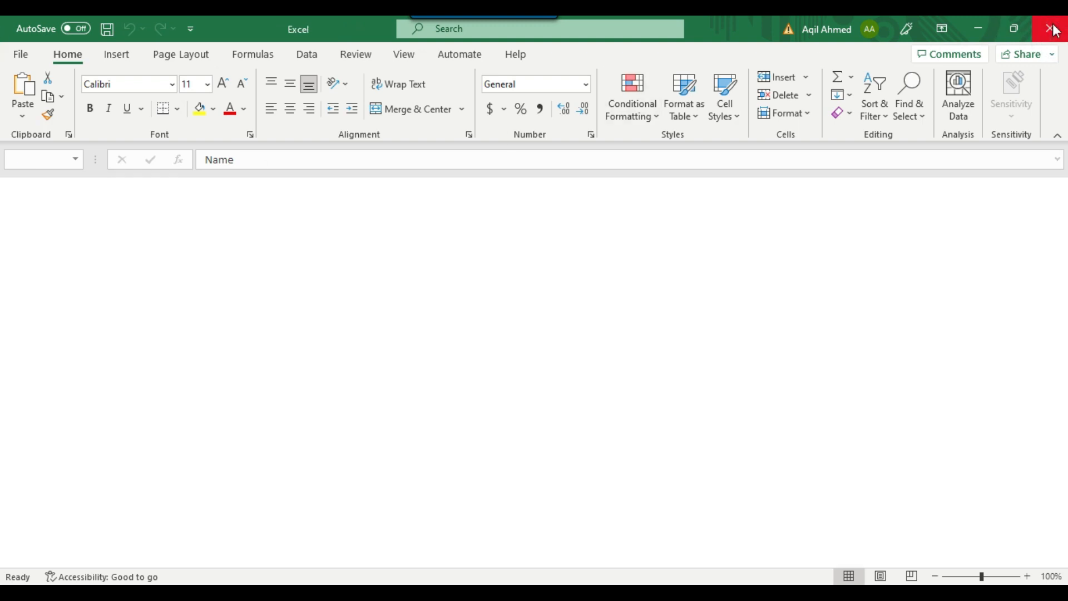
pyautogui.click(577, 354)
# Switch back to Visual Studio and delete the path between the Excel Source and the OLE DB Destination
pyautogui.click(671, 593)
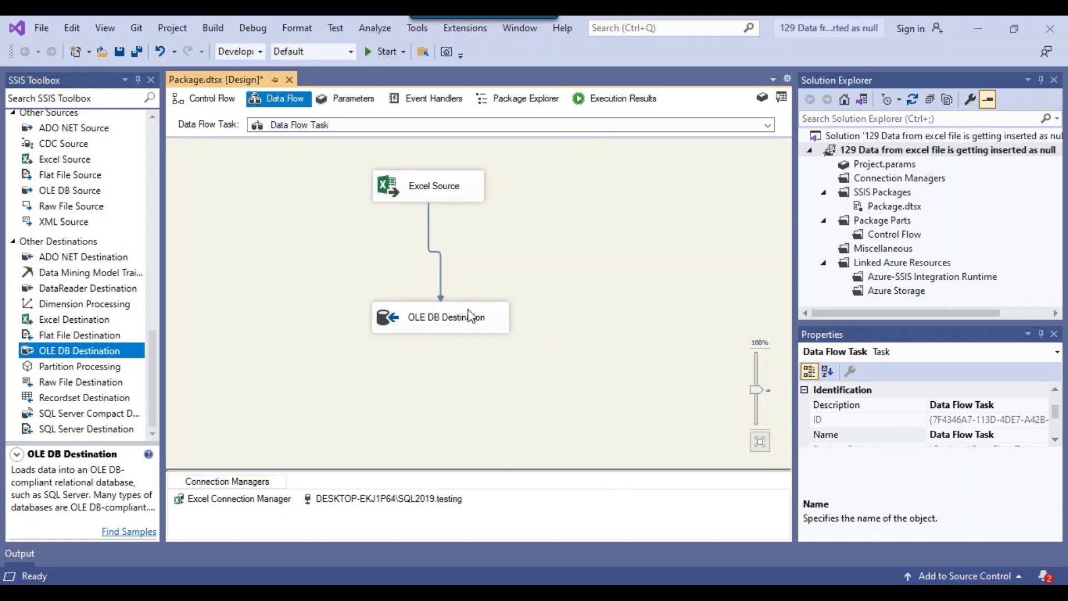
pyautogui.click(441, 299)
pyautogui.press('Delete')
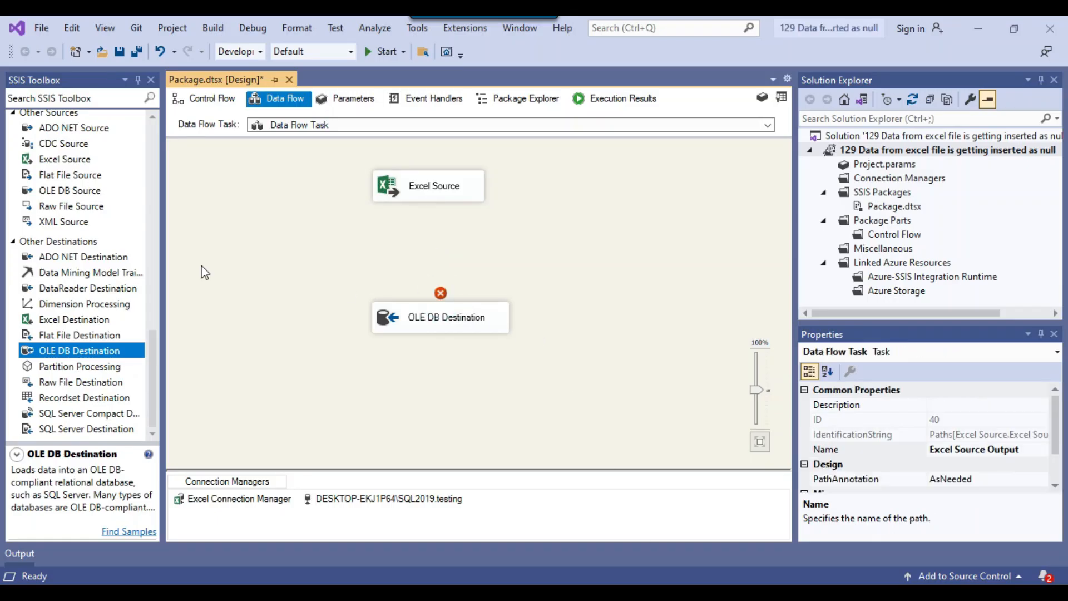
# Add a Conditional Split to the data flow and connect the Excel Source's regular output to it
pyautogui.scroll(10, 58, 228)
pyautogui.scroll(5, 57, 229)
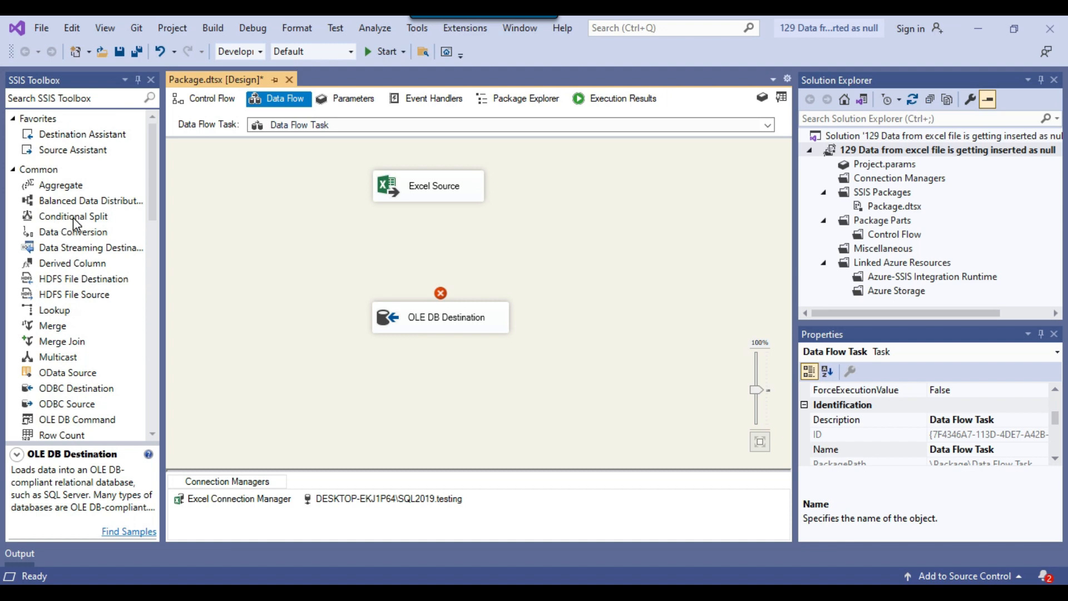
pyautogui.click(72, 216)
pyautogui.moveTo(81, 215); pyautogui.dragTo(265, 233)
pyautogui.click(416, 186)
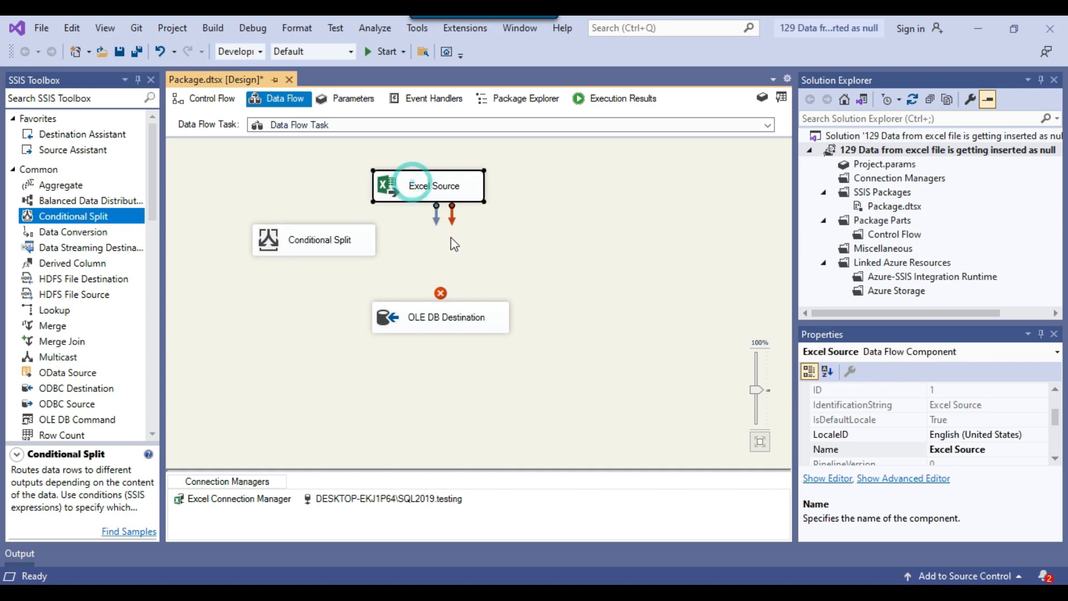
pyautogui.moveTo(436, 209); pyautogui.dragTo(347, 240)
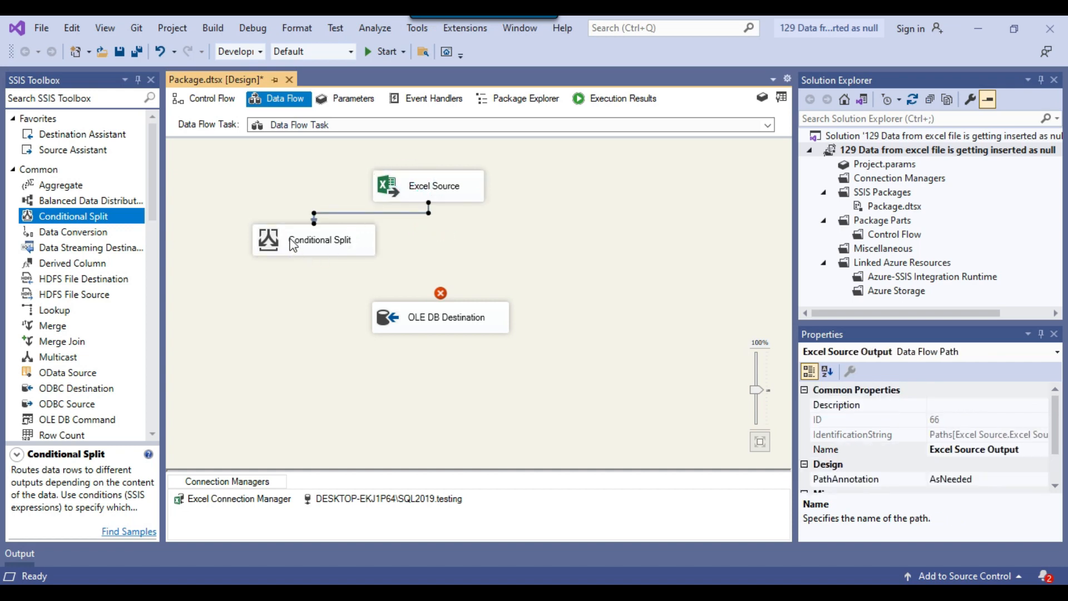
# Add a case to the Conditional Split with the condition [F2] == "Name" && [F3] == "Value"
pyautogui.rightClick(310, 238)
pyautogui.click(325, 246)
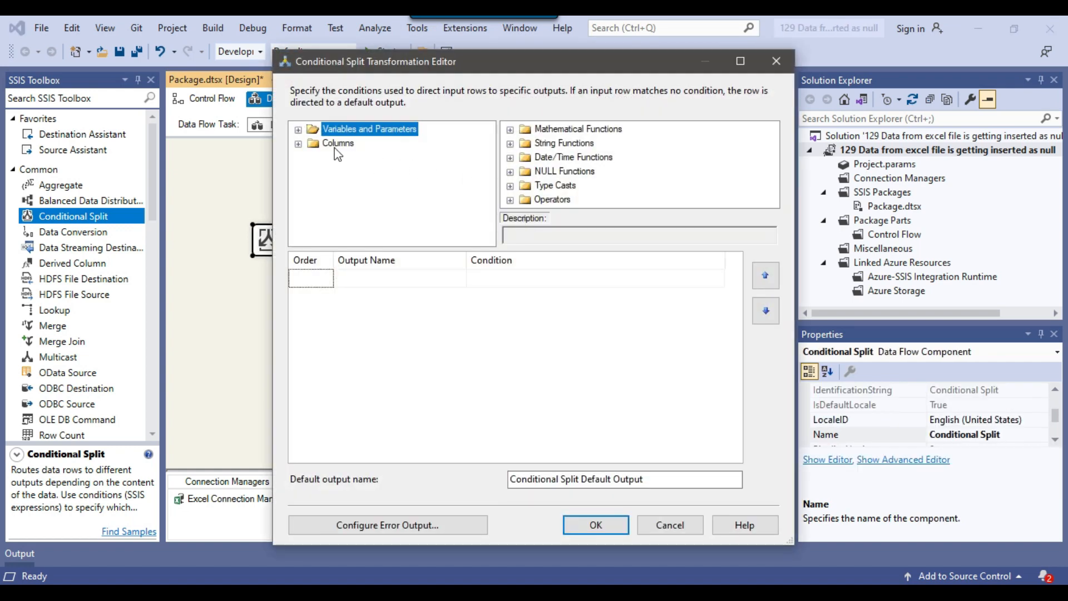
pyautogui.click(298, 144)
pyautogui.moveTo(342, 185); pyautogui.dragTo(479, 278)
pyautogui.click(513, 277)
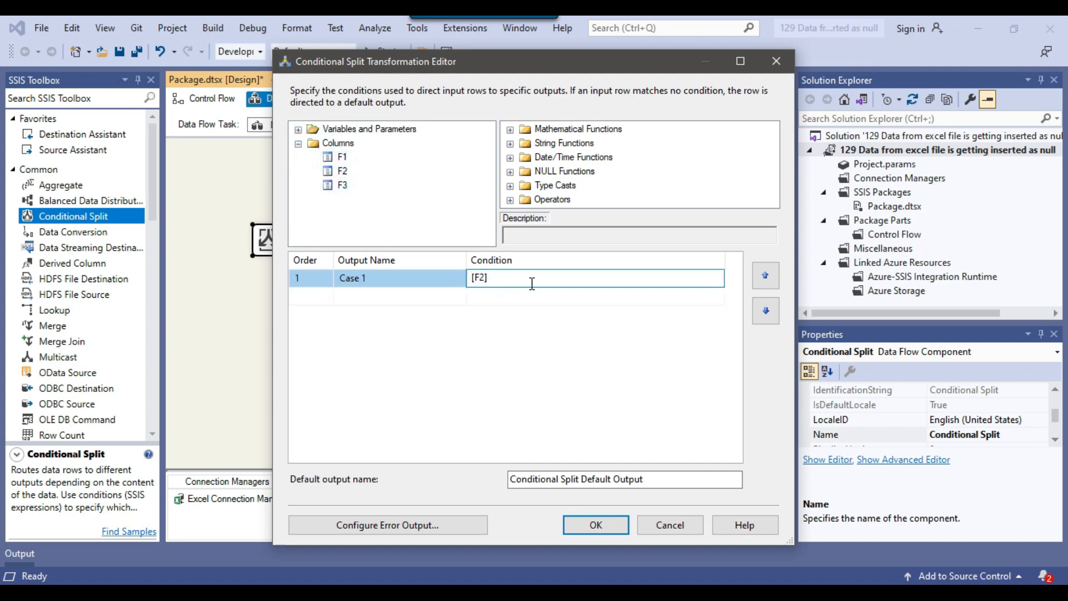
pyautogui.write('== "Nam')
pyautogui.write('e" && [F3] == "Value')
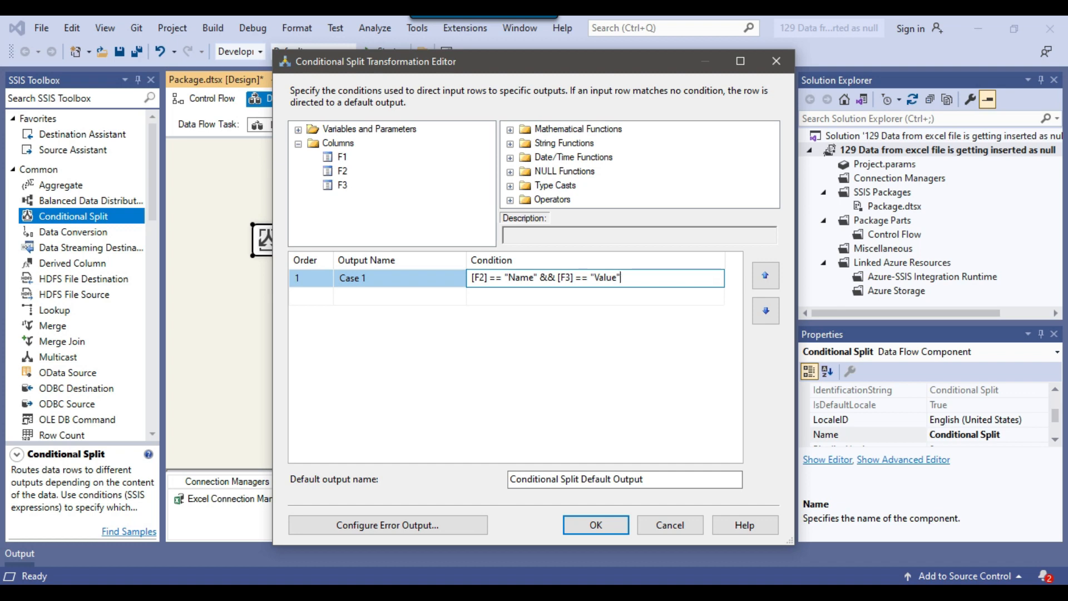
# Rename the split's Case 1 output to Header Row and accept the Conditional Split settings
pyautogui.click(393, 277)
pyautogui.click(393, 277)
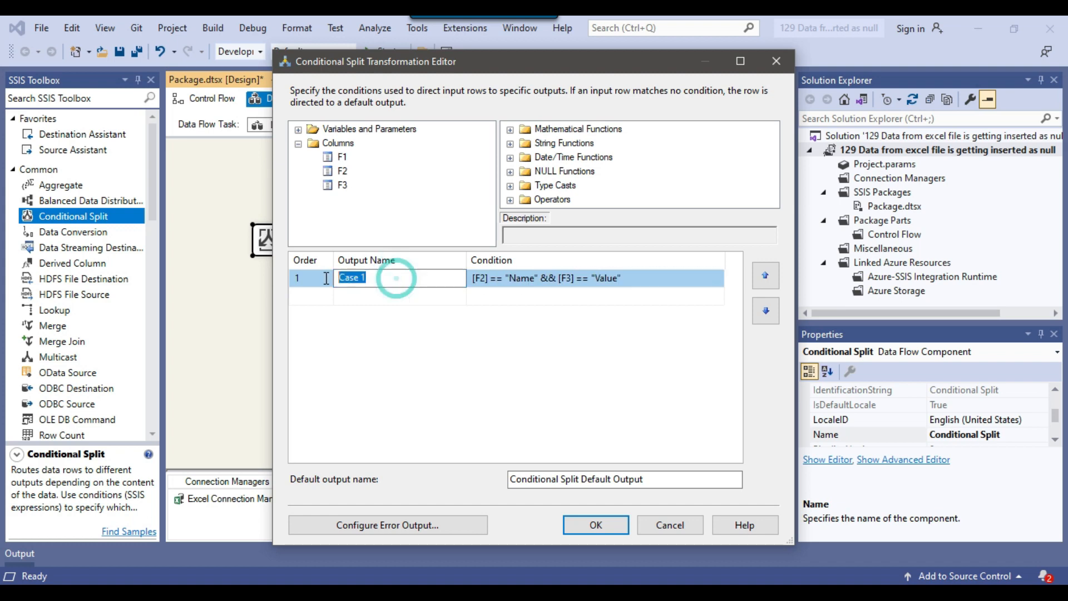
pyautogui.write('Header Row')
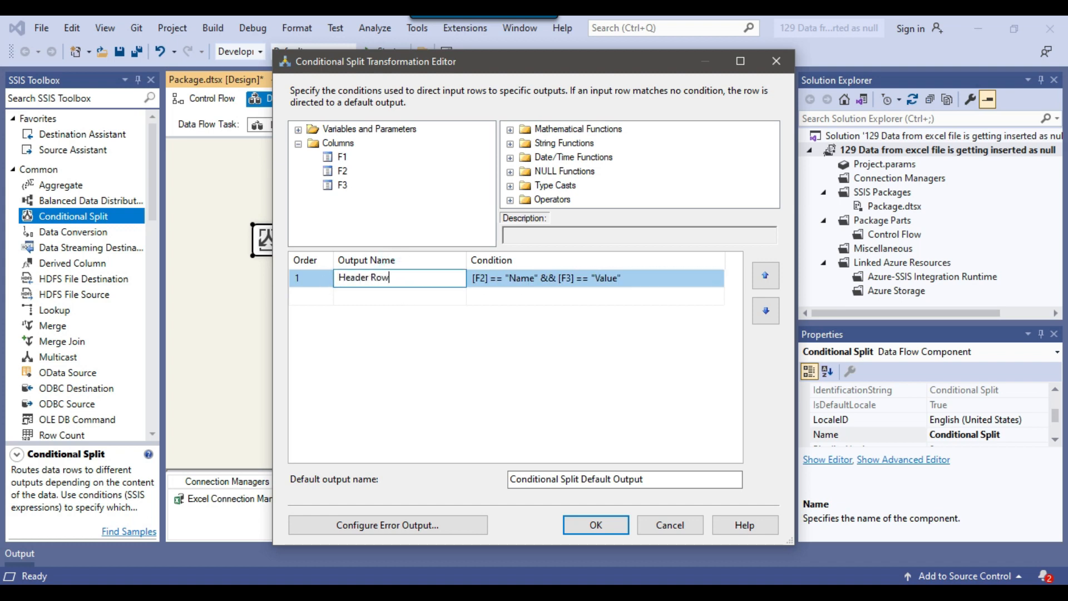
pyautogui.press('Return')
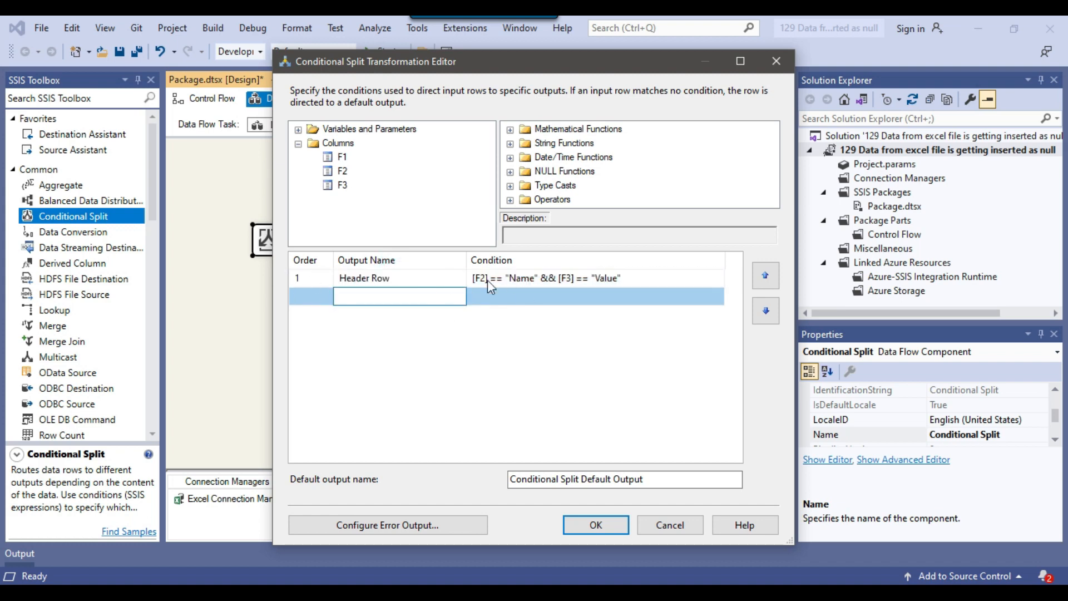
pyautogui.click(584, 522)
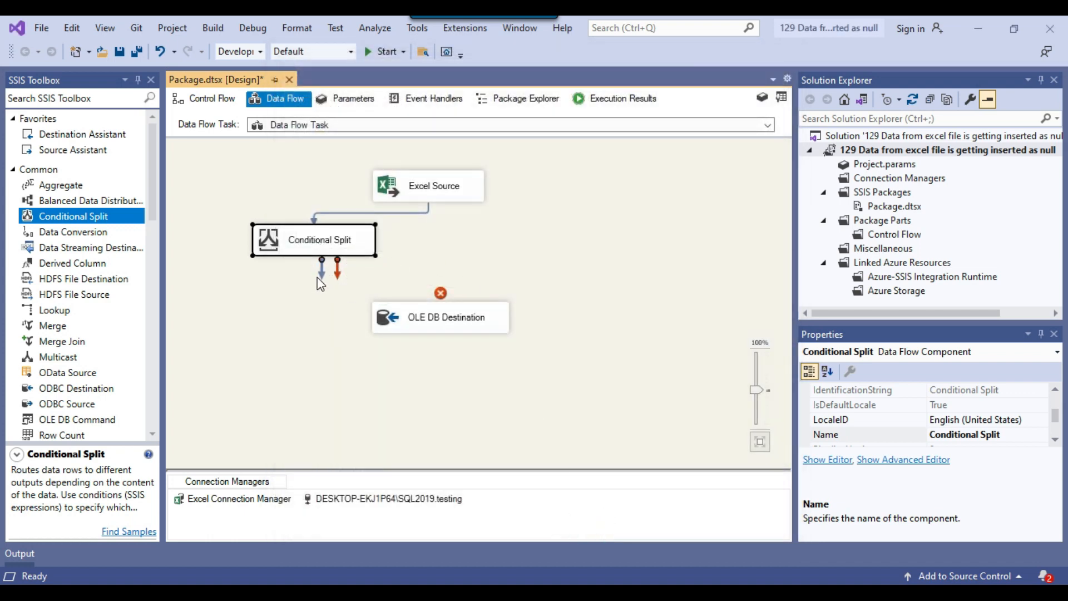
# Connect the Conditional Split to the OLE DB Destination using the Conditional Split Default Output
pyautogui.moveTo(321, 271); pyautogui.dragTo(455, 329)
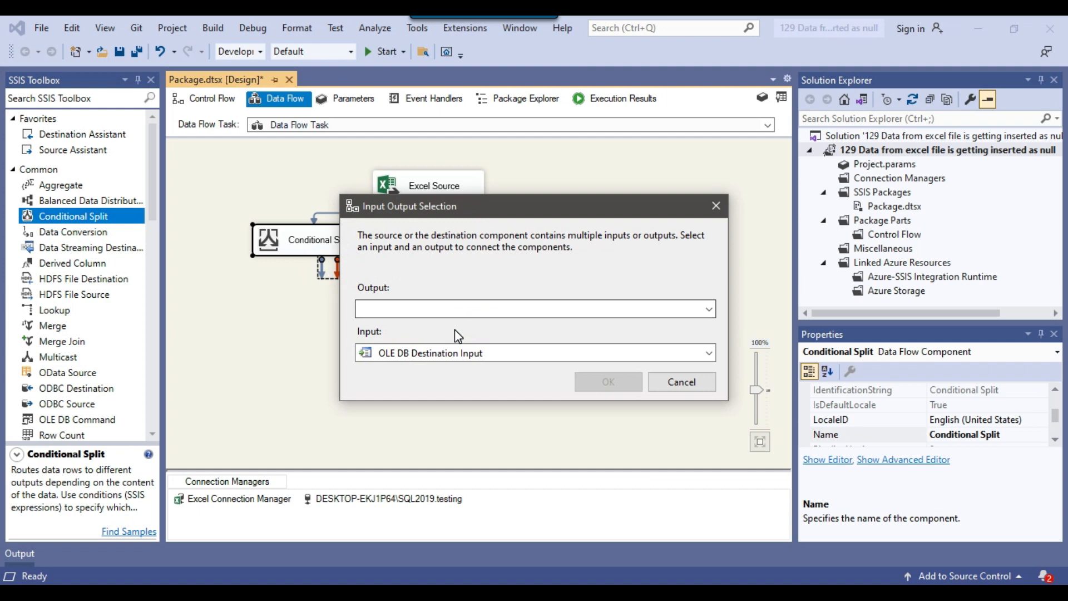
pyautogui.click(519, 310)
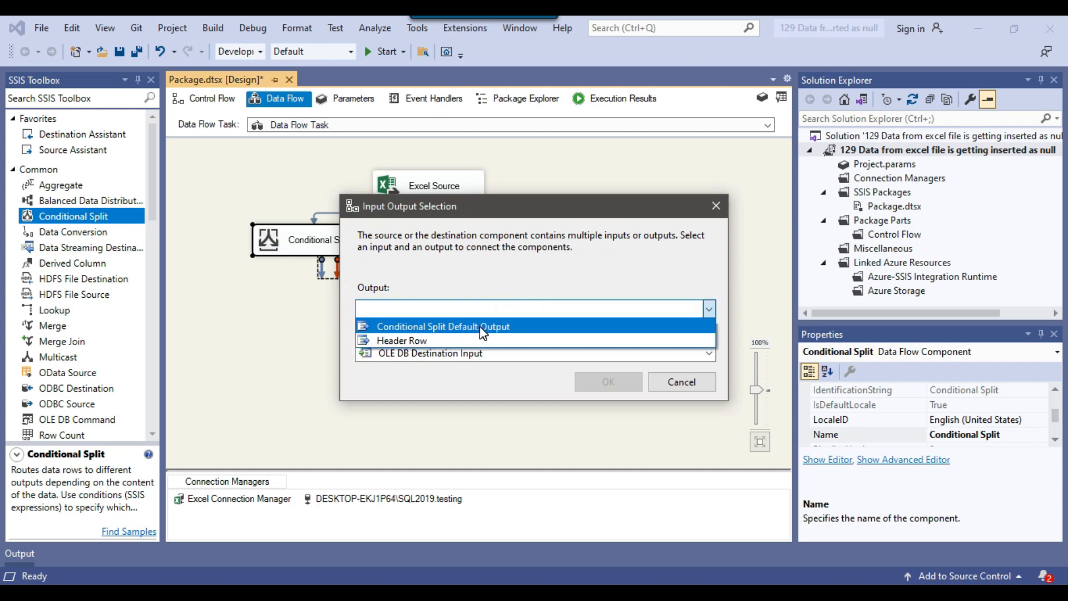
pyautogui.click(517, 325)
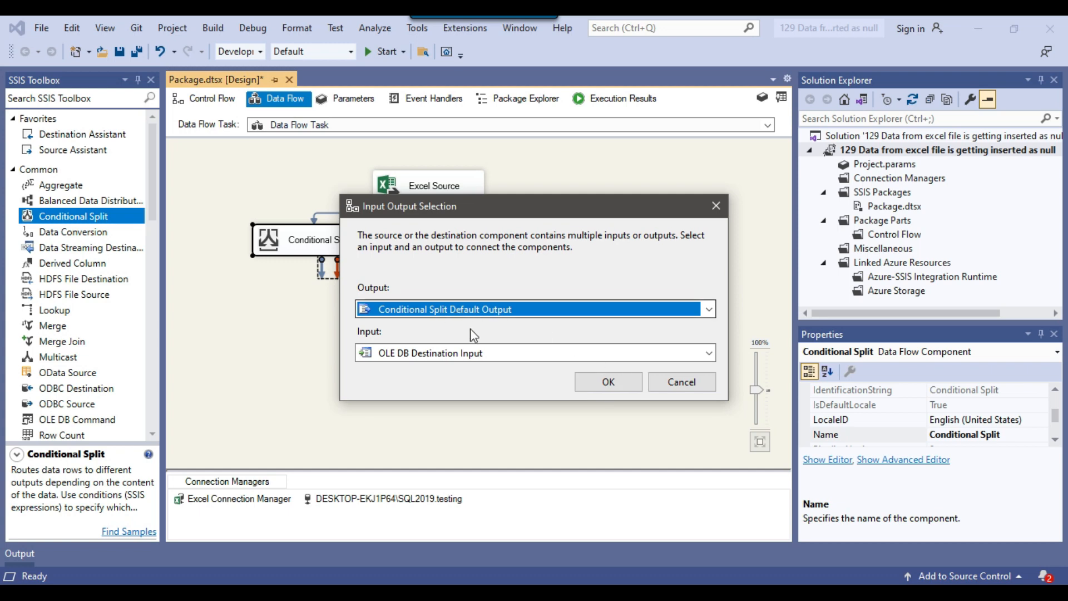
pyautogui.click(605, 380)
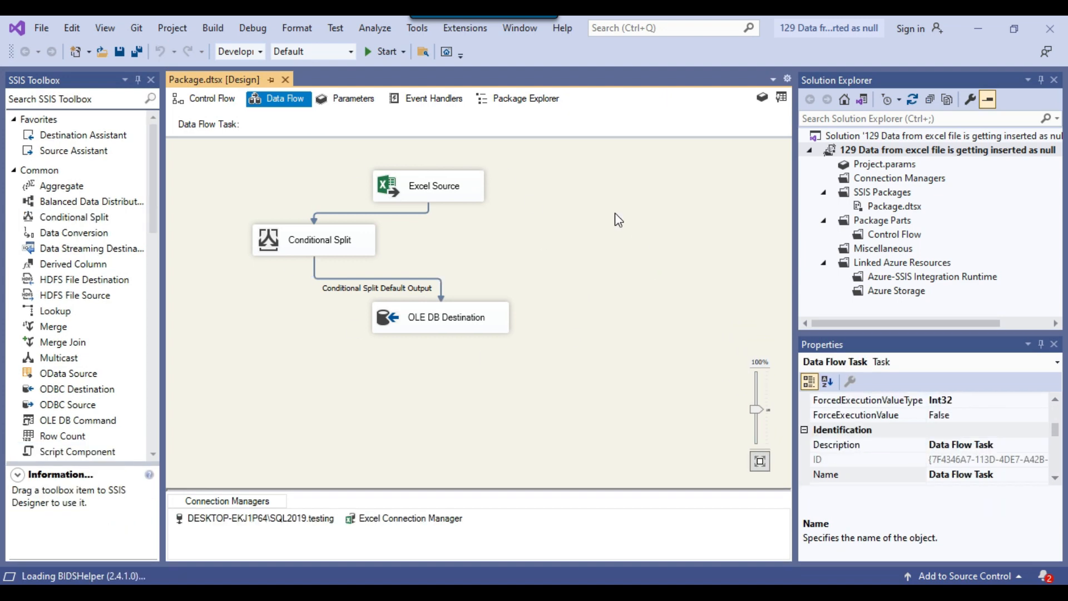
# Run the package, and rerun the select query on the Data table in SQL Server Management Studio
pyautogui.click(387, 51)
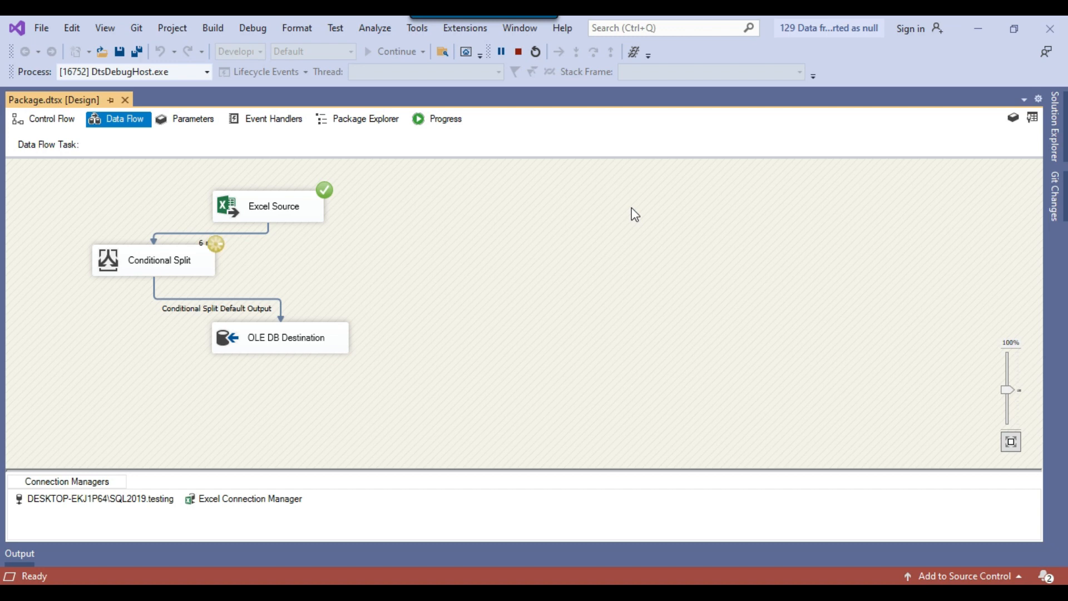
pyautogui.click(292, 209)
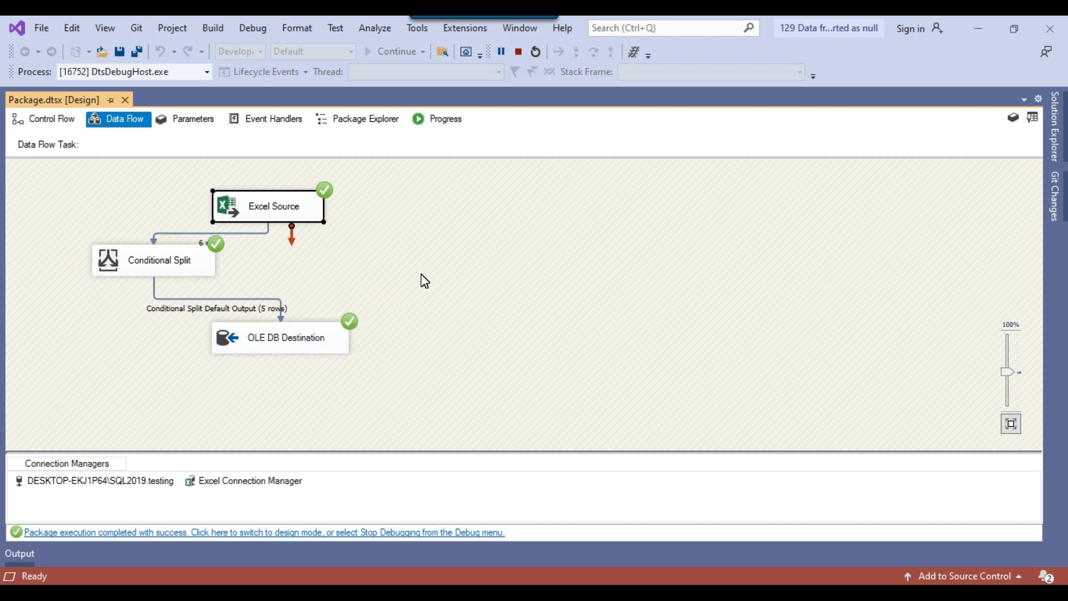
pyautogui.click(705, 592)
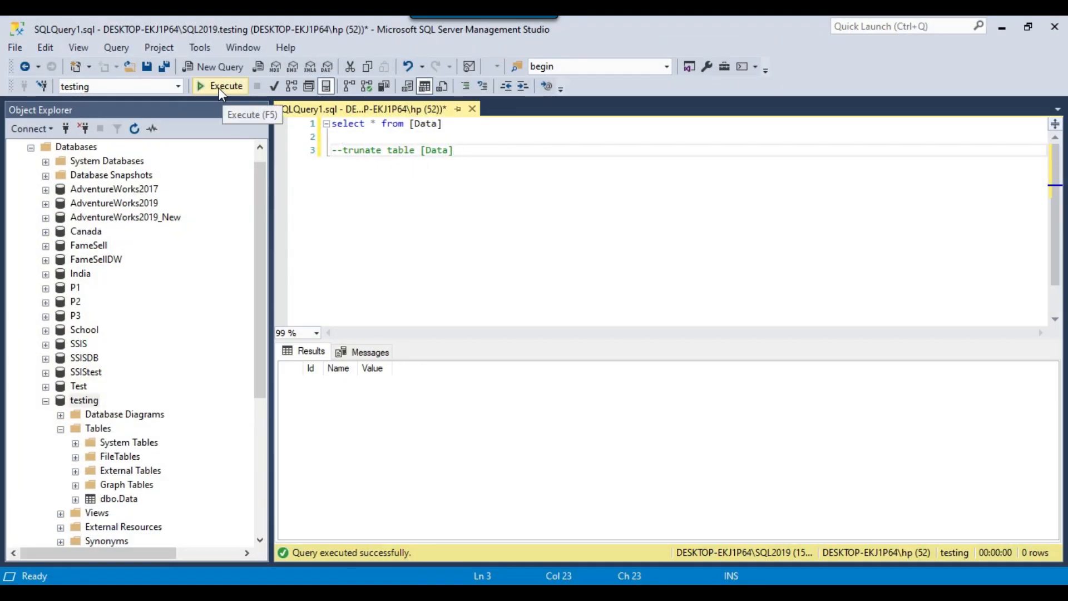
pyautogui.click(219, 89)
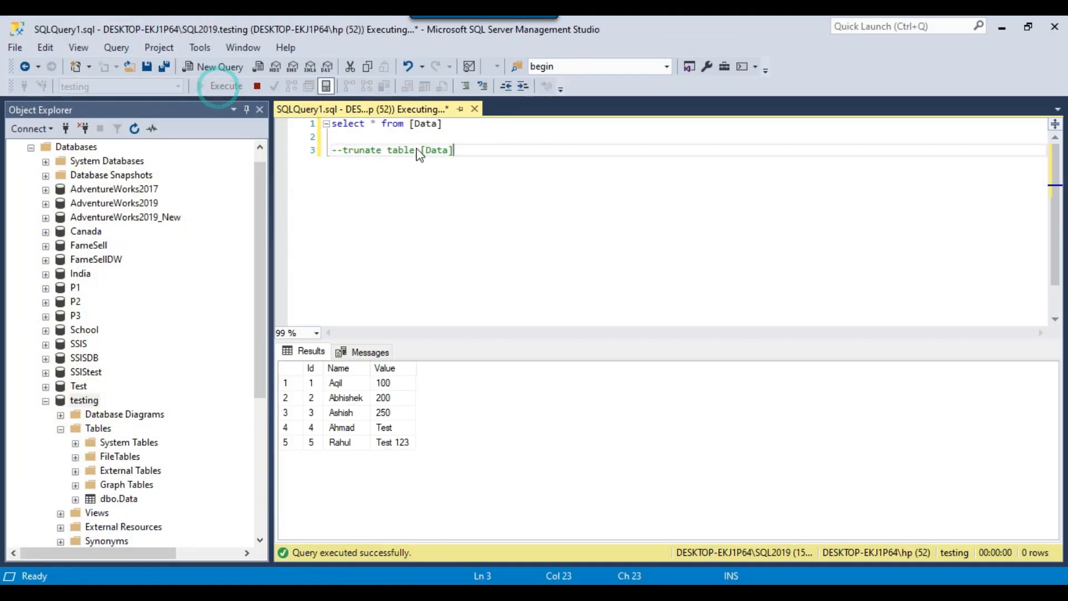
# Examine the loaded rows' Value column, comparing the numeric and text entries, and switch back to Visual Studio
pyautogui.click(464, 128)
pyautogui.hotkey('shift', 'Home')
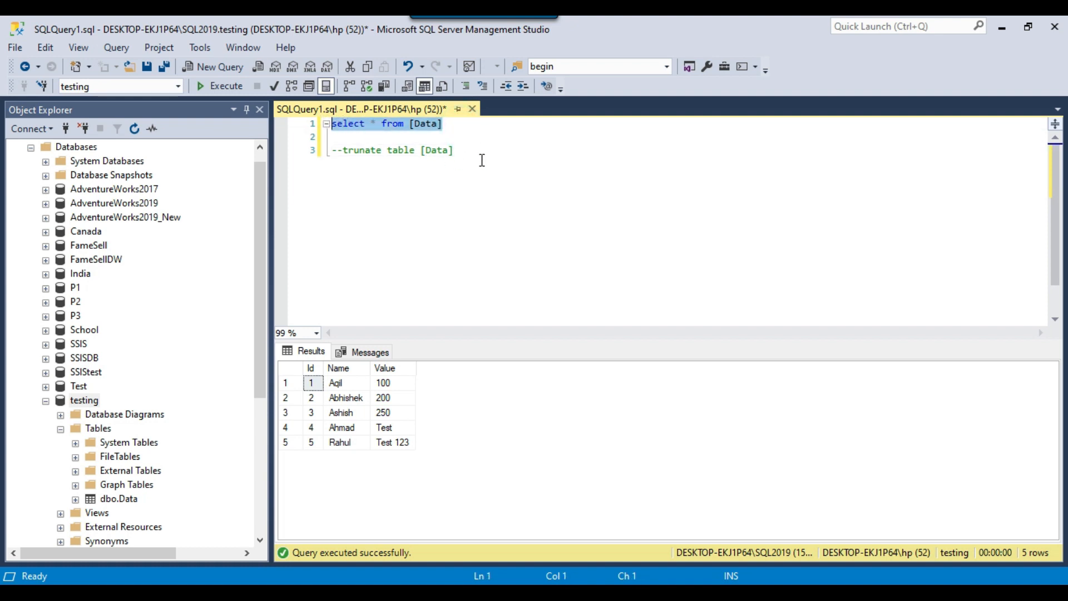
pyautogui.click(482, 159)
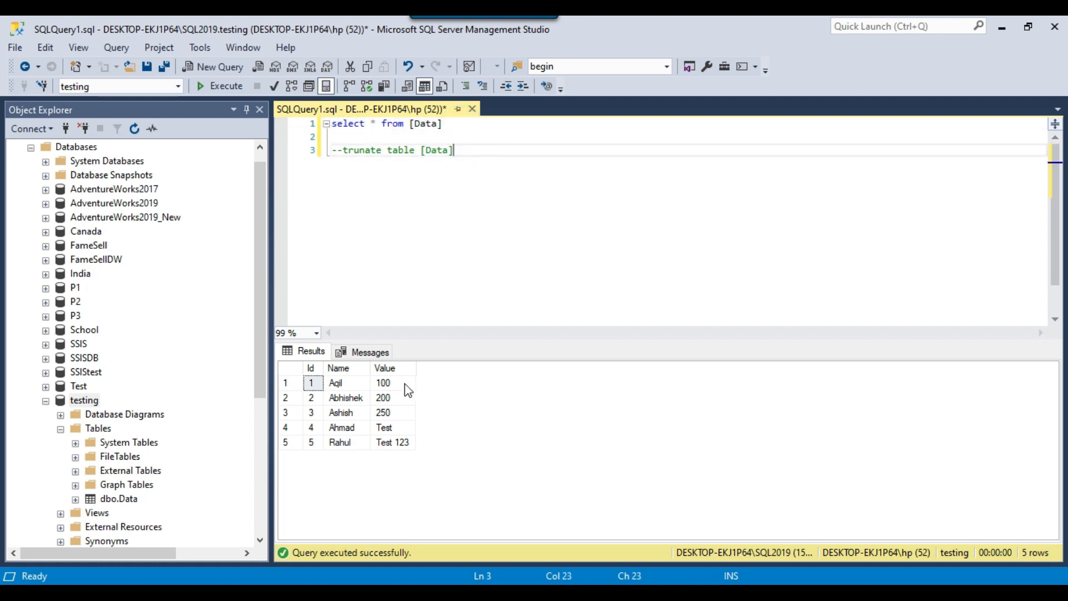
pyautogui.moveTo(392, 428); pyautogui.dragTo(397, 443)
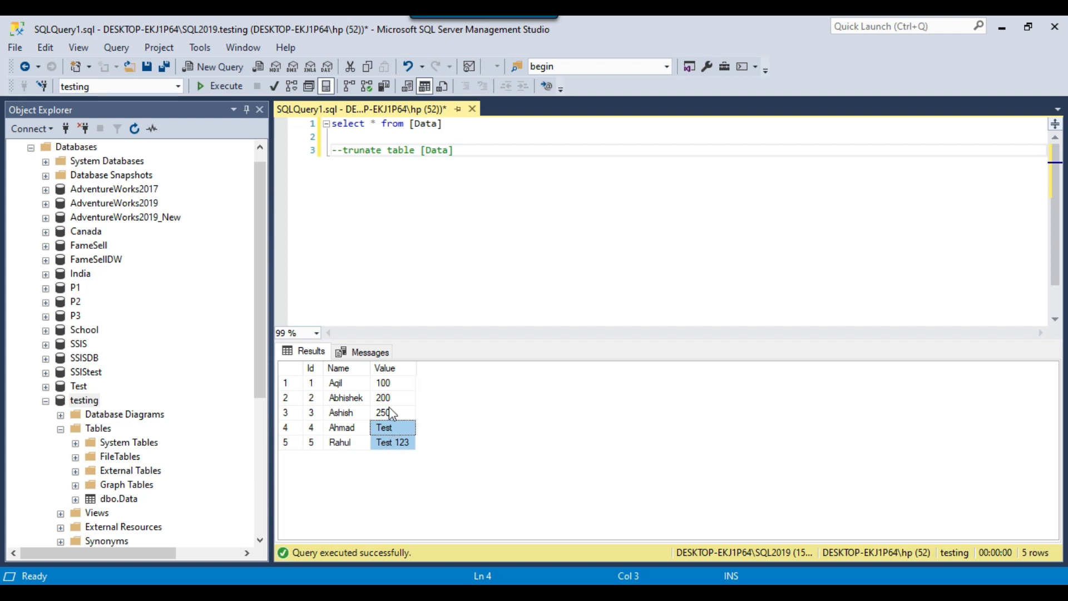
pyautogui.moveTo(311, 383); pyautogui.dragTo(396, 413)
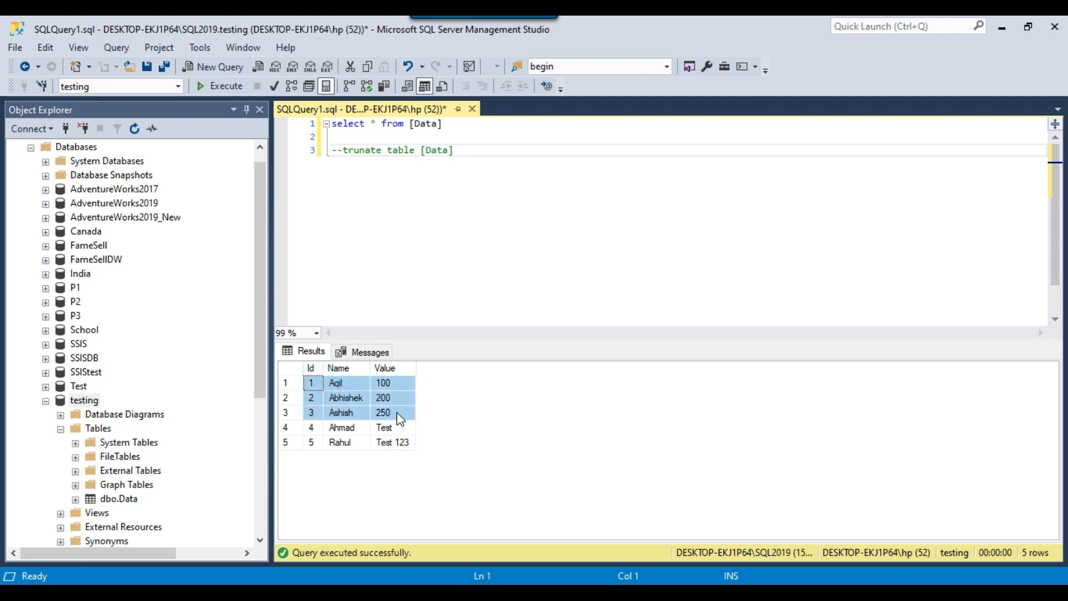
pyautogui.click(398, 444)
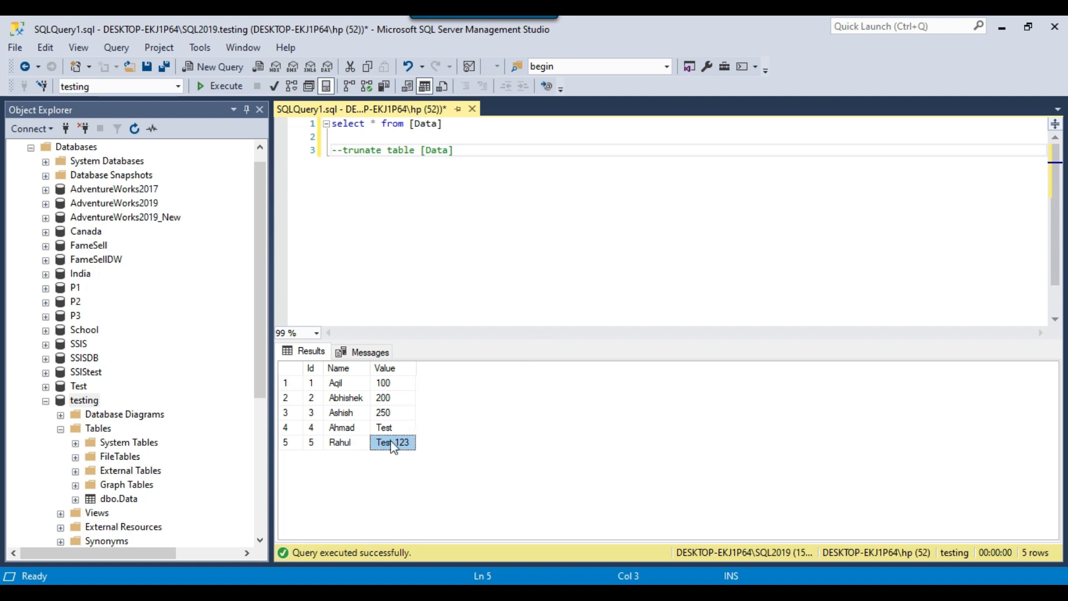
pyautogui.moveTo(388, 429); pyautogui.dragTo(349, 446)
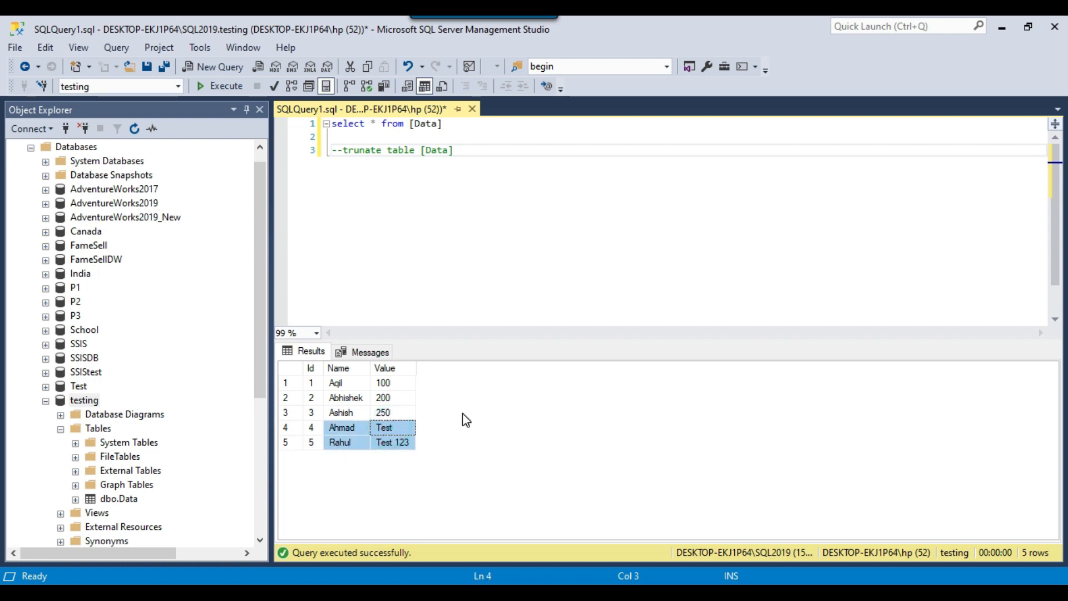
pyautogui.click(442, 151)
pyautogui.hotkey('alt', 'Tab')
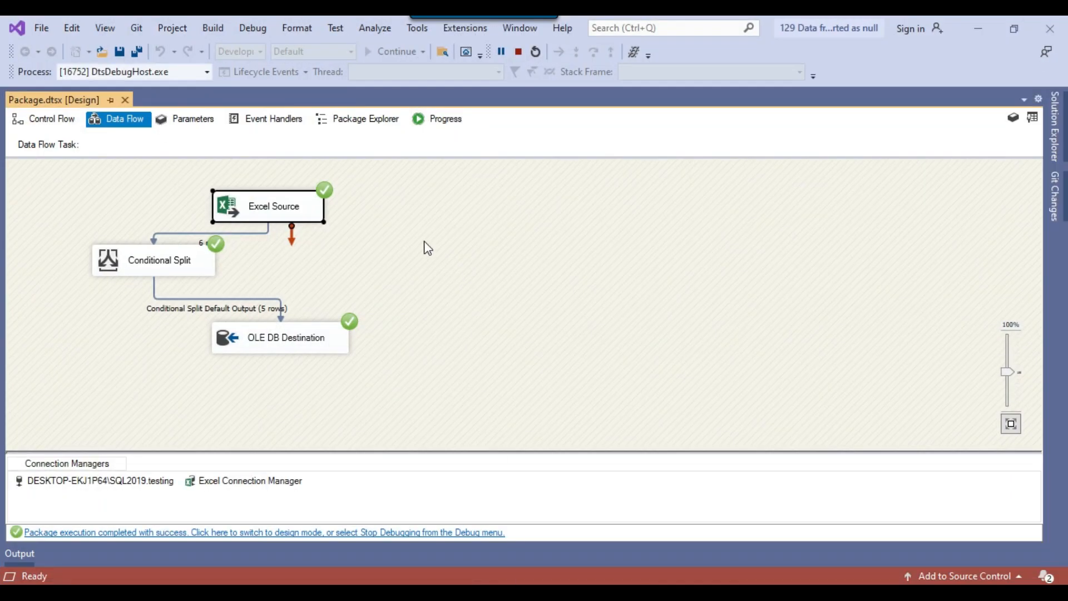